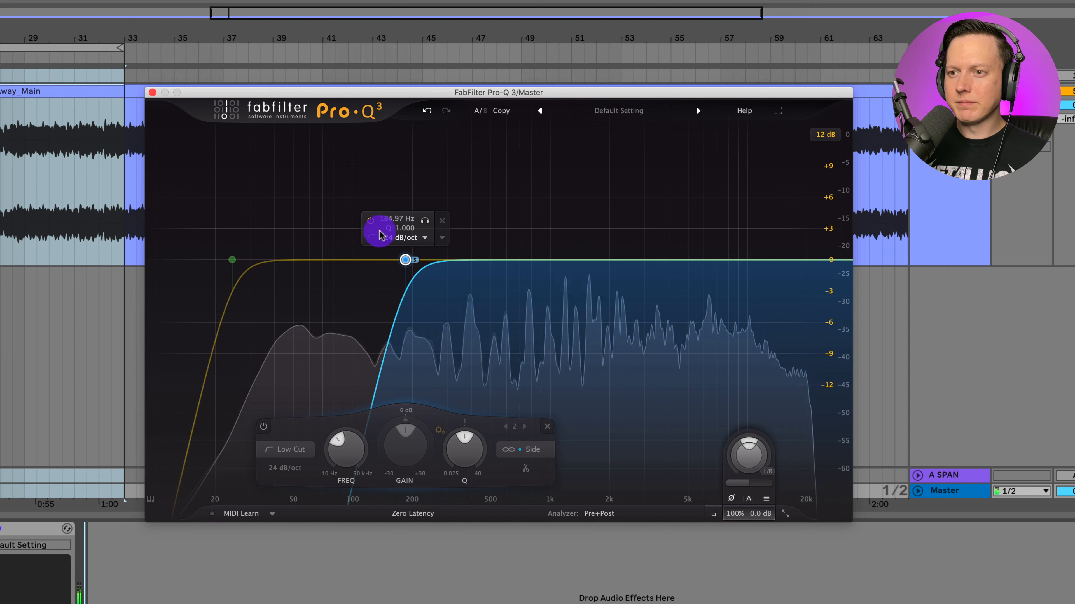
Bypass and re-enable the side-channel low-cut band to compare the sound, and delete that band
click(371, 220)
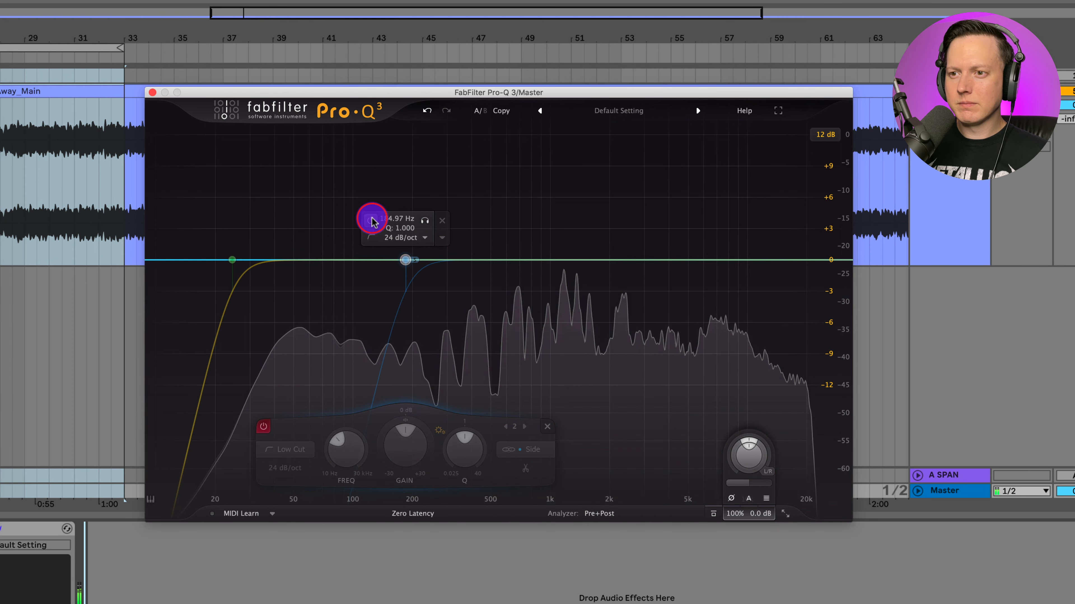
click(371, 220)
click(372, 221)
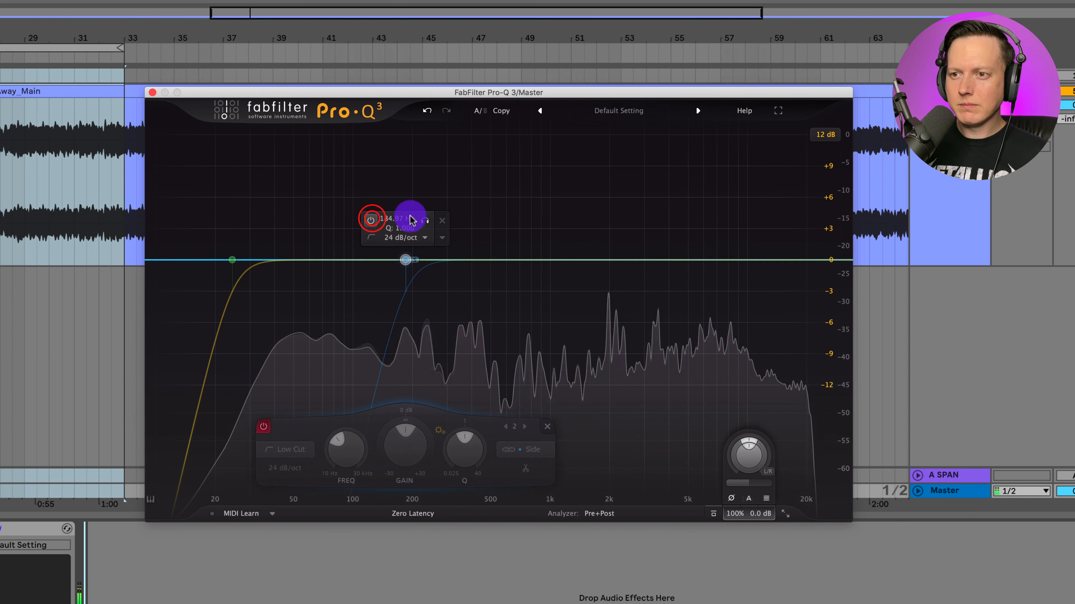
click(444, 220)
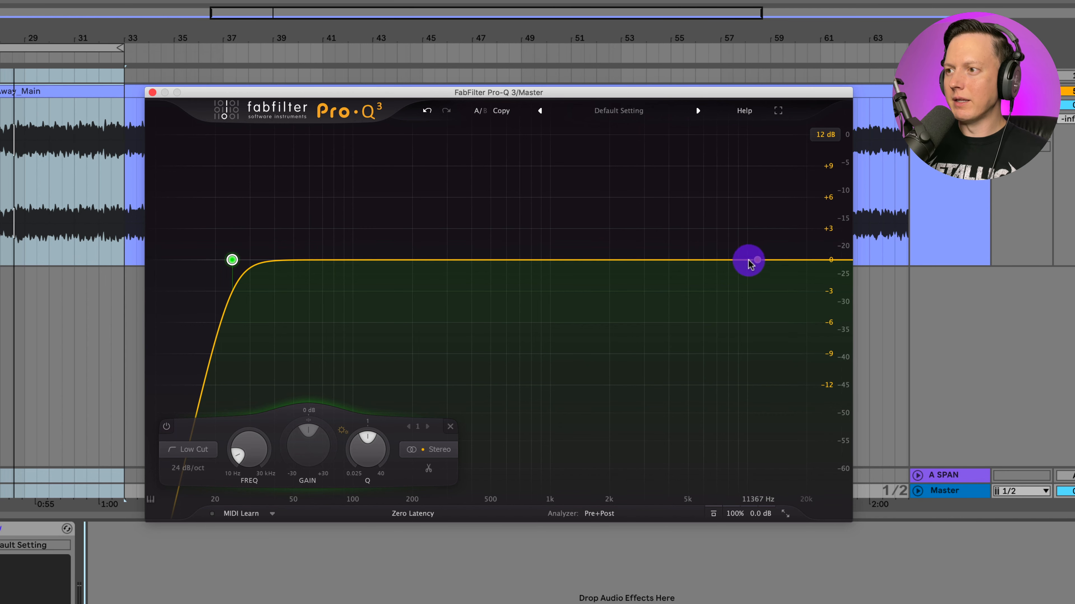
Set the EQ's display range to 6 dB
click(827, 136)
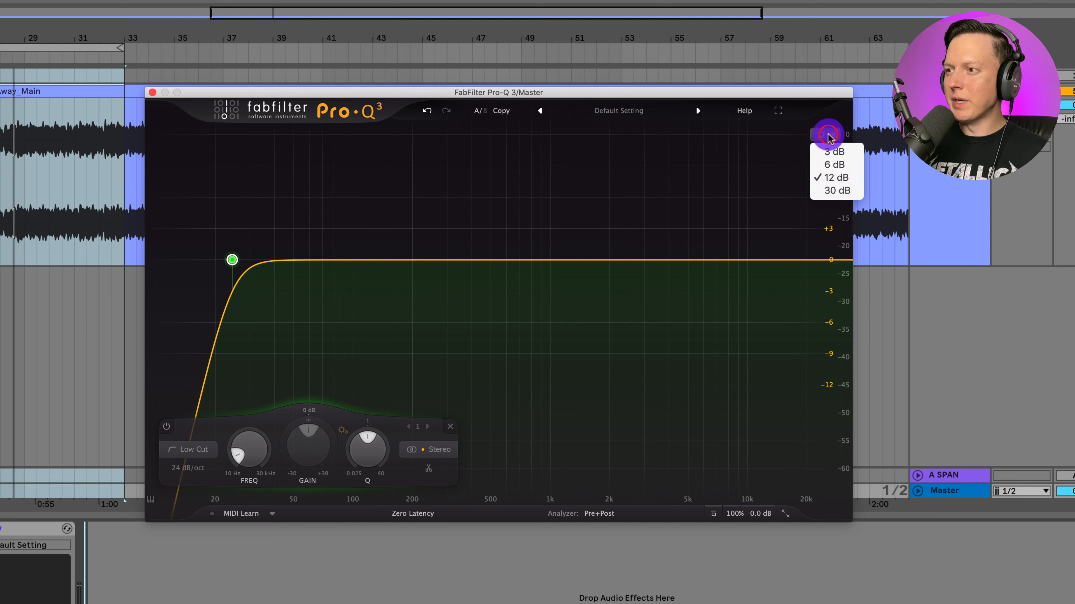
click(840, 165)
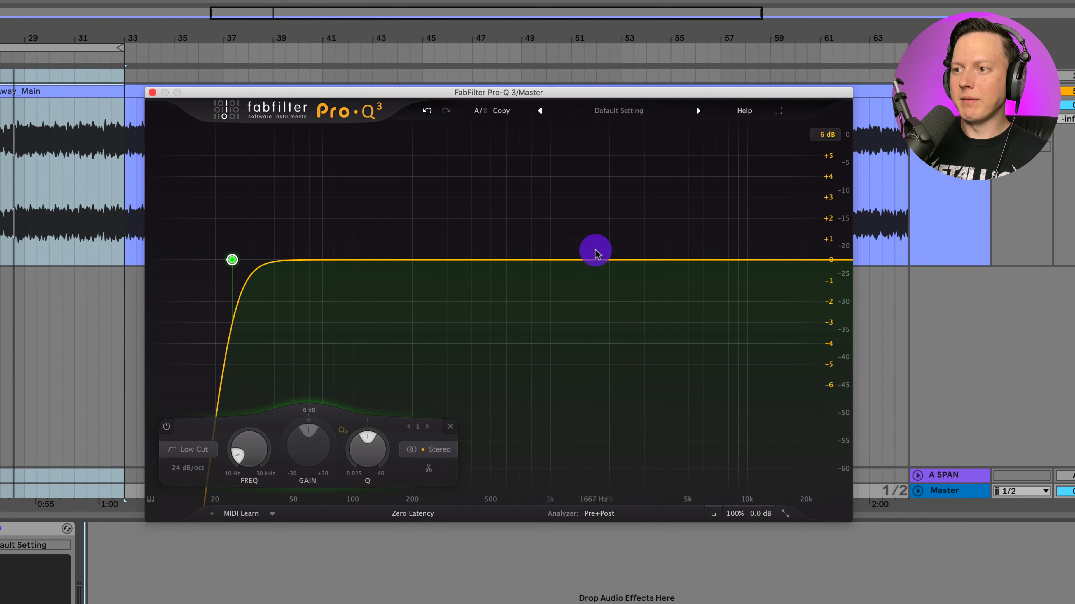
Add a bell band, change its shape to High Shelf, and place it at about 3658 Hz with almost no static gain
mouse_move(562, 261)
mouse_down()
mouse_move(552, 209)
mouse_move(559, 137)
mouse_move(572, 370)
mouse_move(571, 262)
mouse_up()
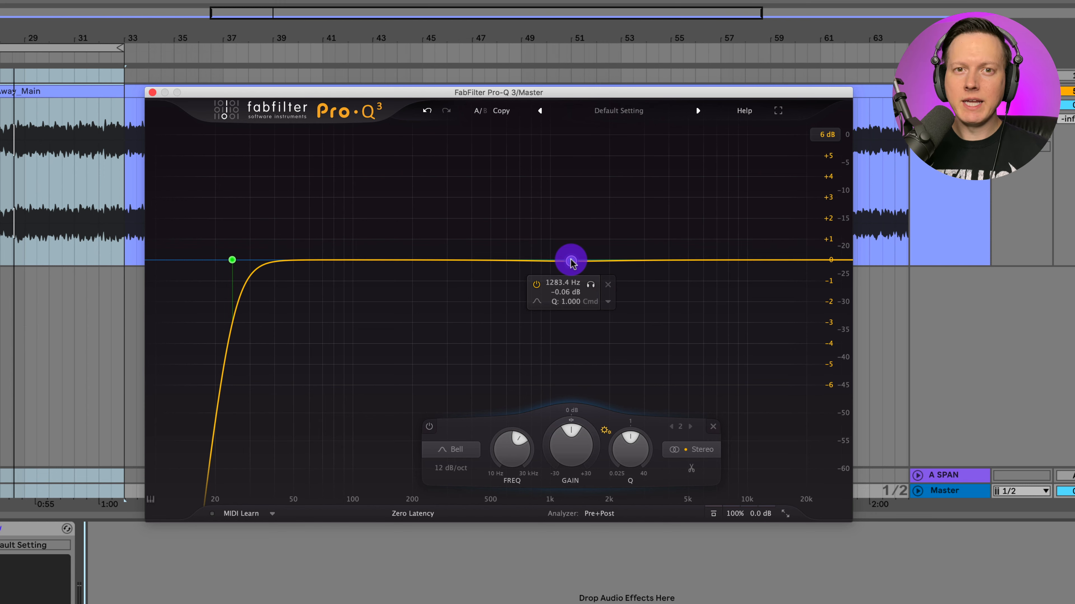
drag(570, 262, 609, 227)
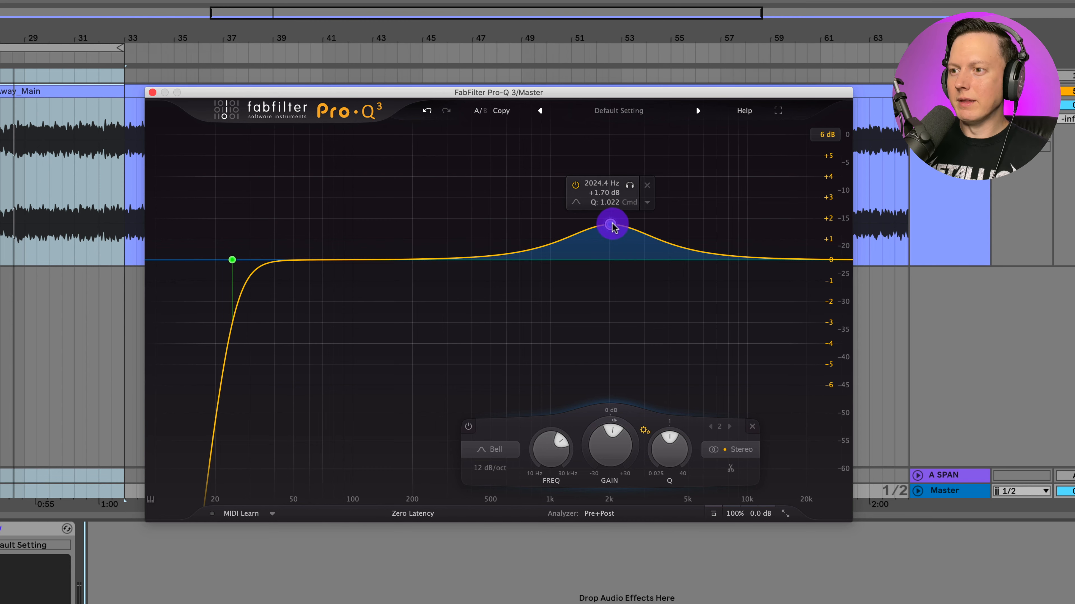
drag(612, 226, 743, 260)
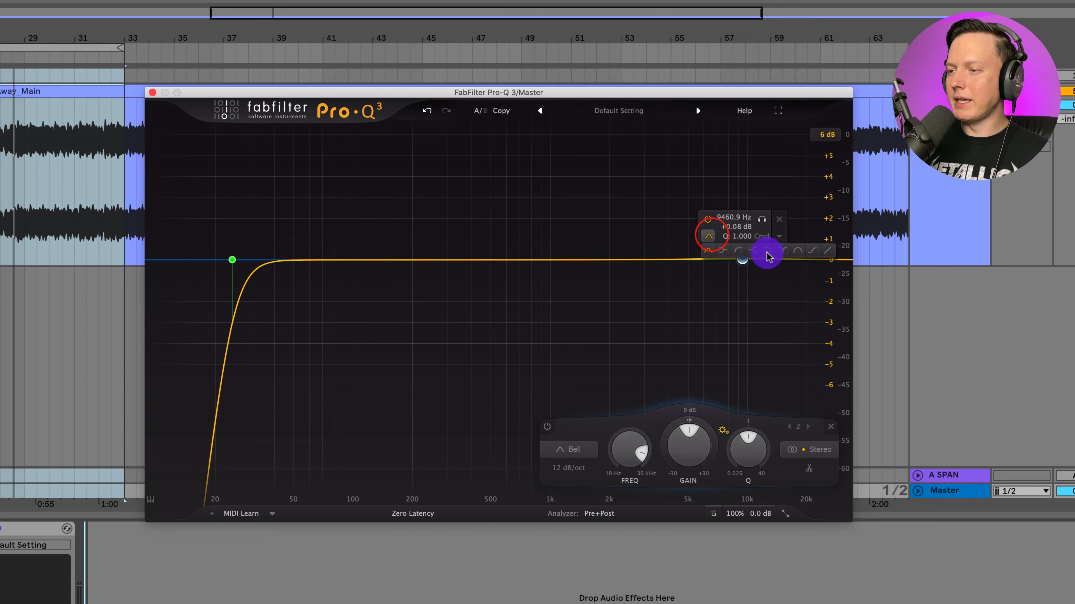
click(749, 252)
drag(743, 260, 663, 263)
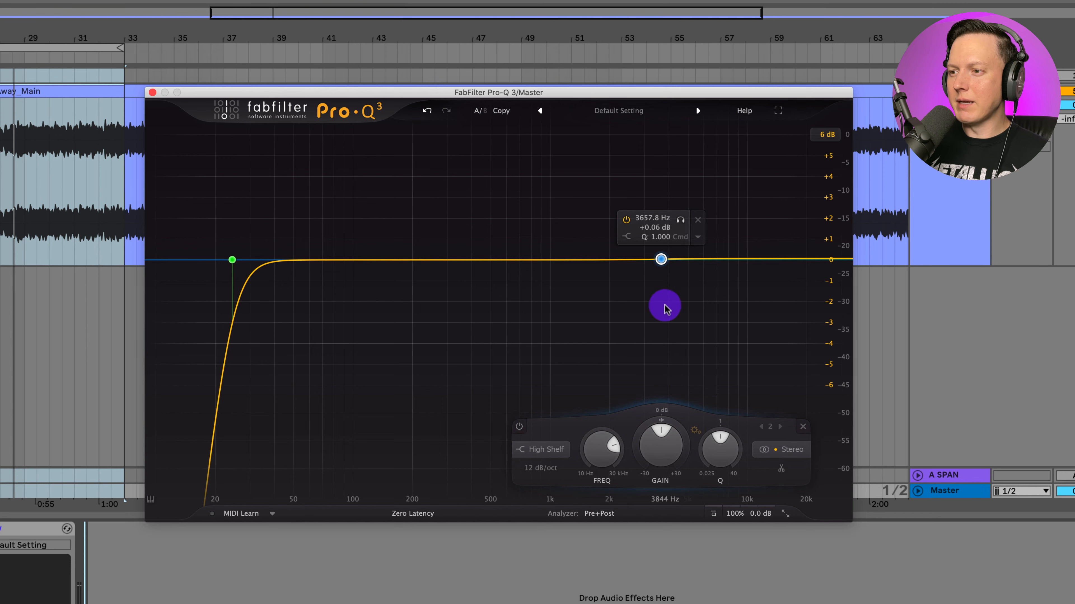
Play the track and make the high shelf dynamic with a slight downward range and a threshold of about -13.9 dB
key(space)
drag(649, 425, 641, 461)
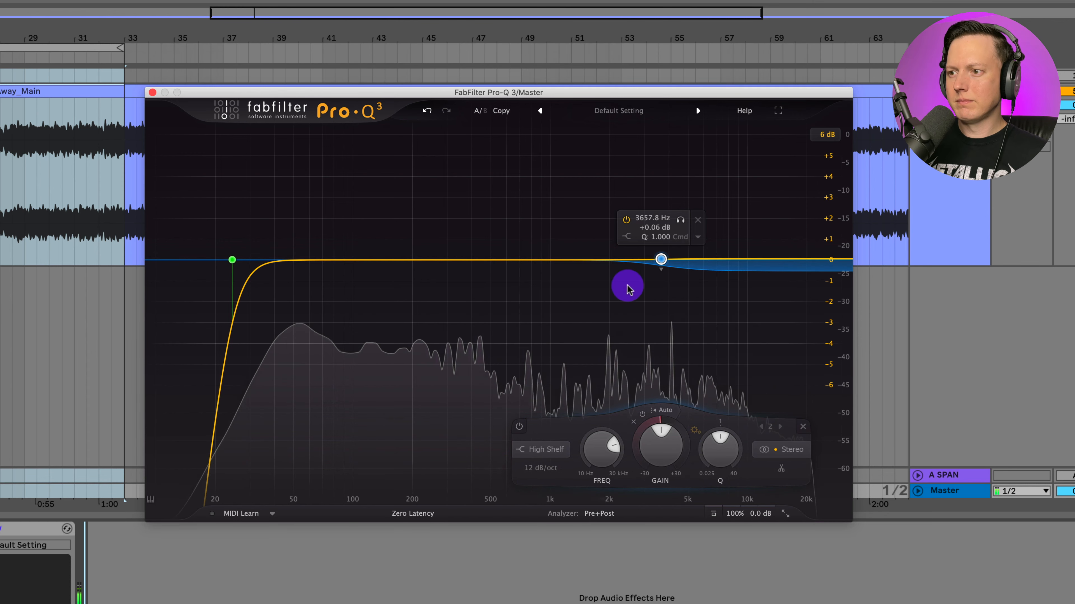
click(662, 413)
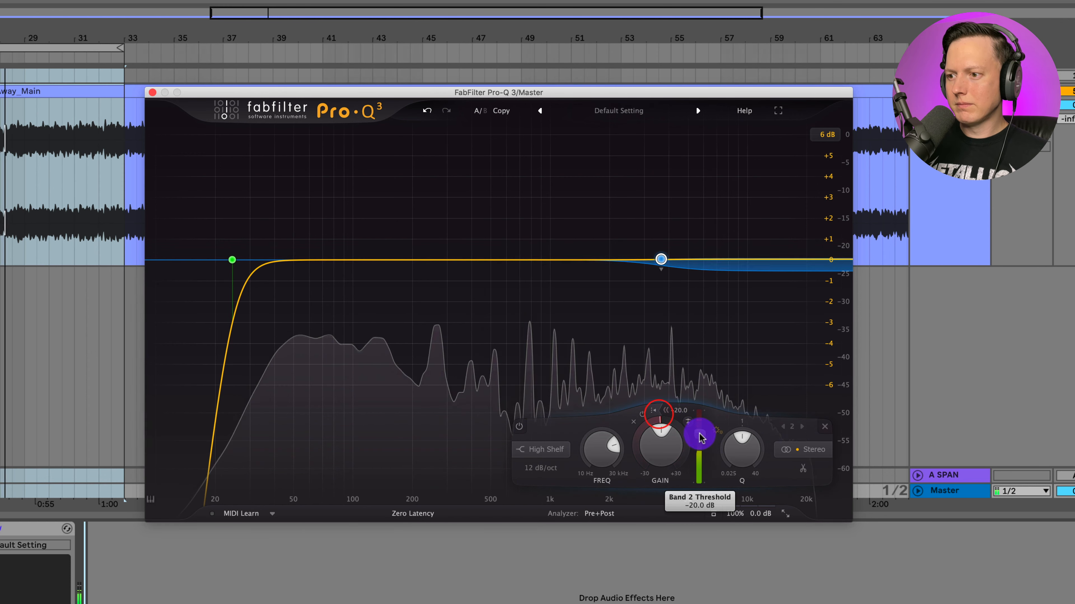
drag(700, 434, 699, 424)
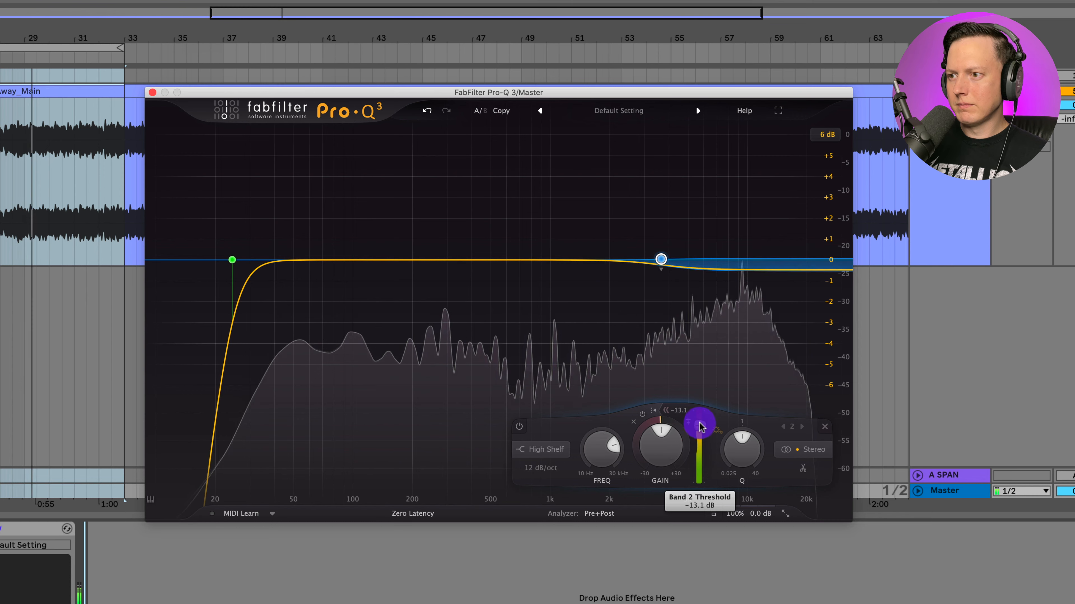
mouse_move(662, 278)
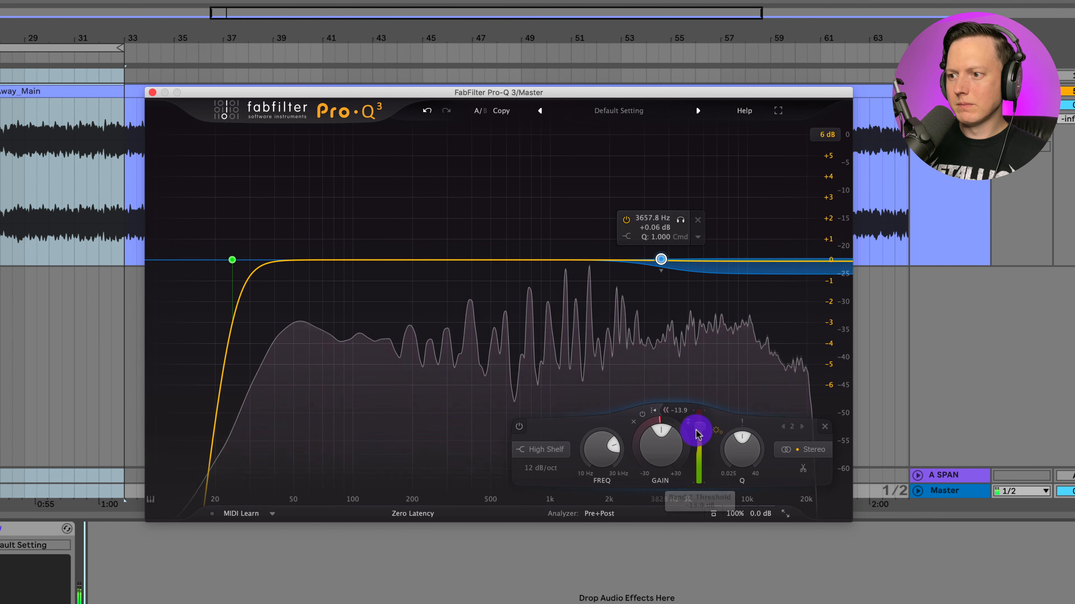
mouse_move(718, 271)
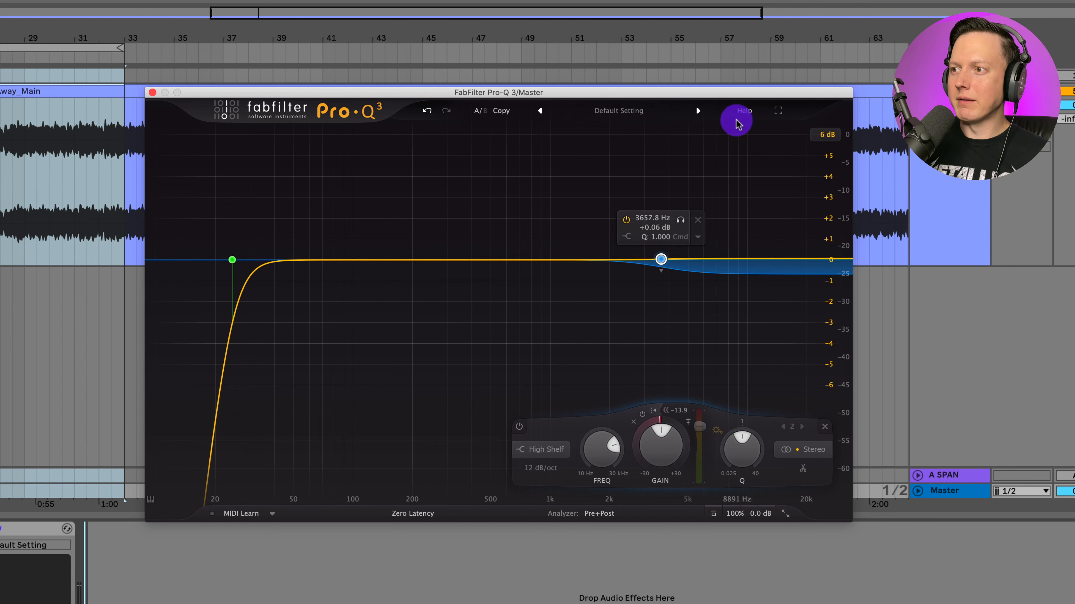
Turn off the interactive help hints in the EQ
click(740, 110)
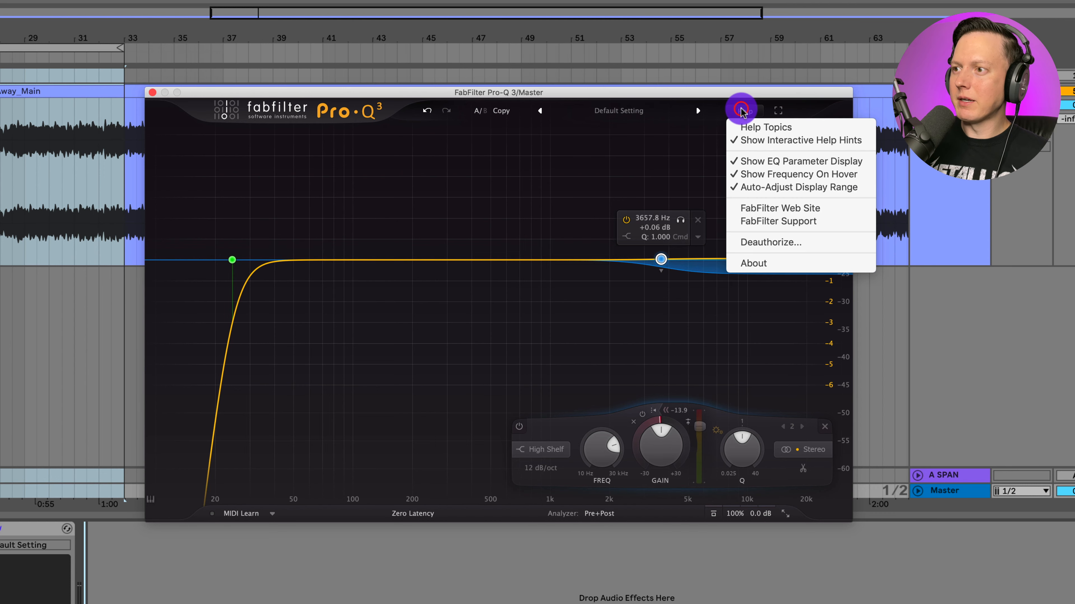
click(792, 140)
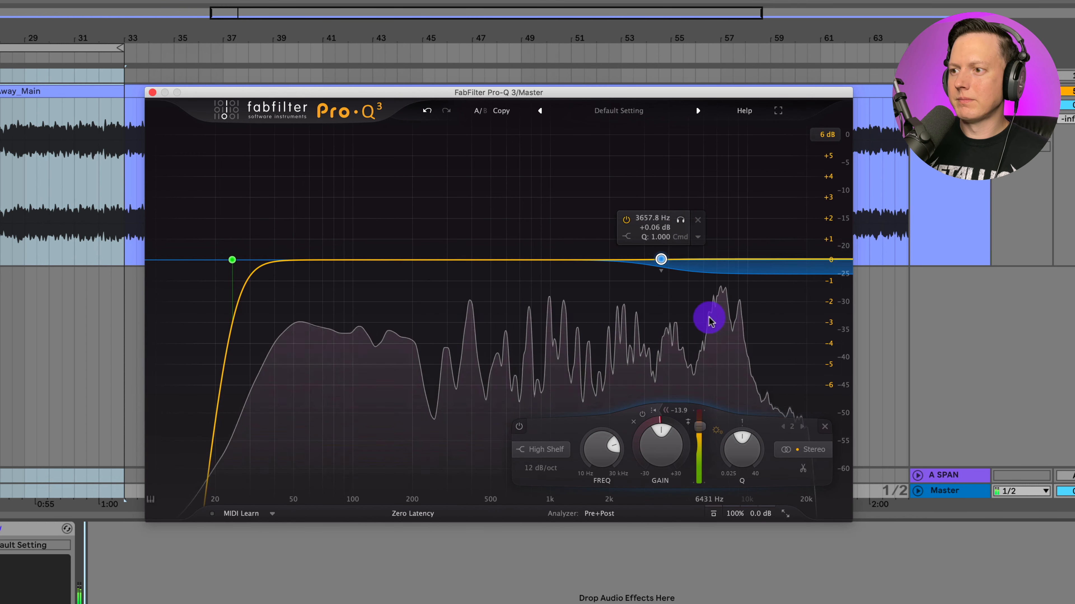
Shorten the arrangement loop so it runs from bar 29 to bar 33, and play it
click(0, 53)
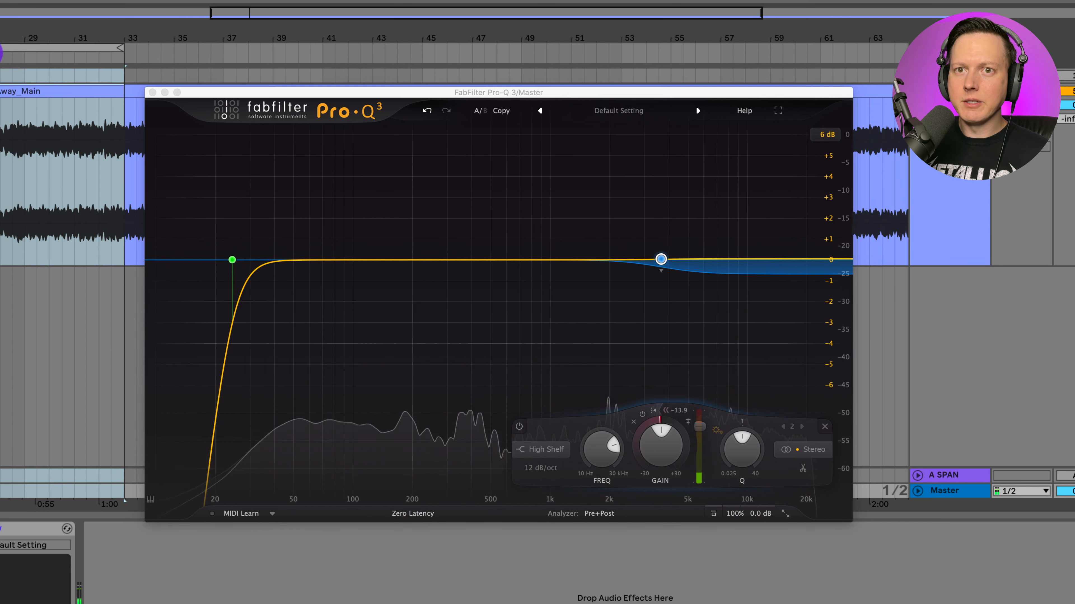
drag(0, 53, 24, 57)
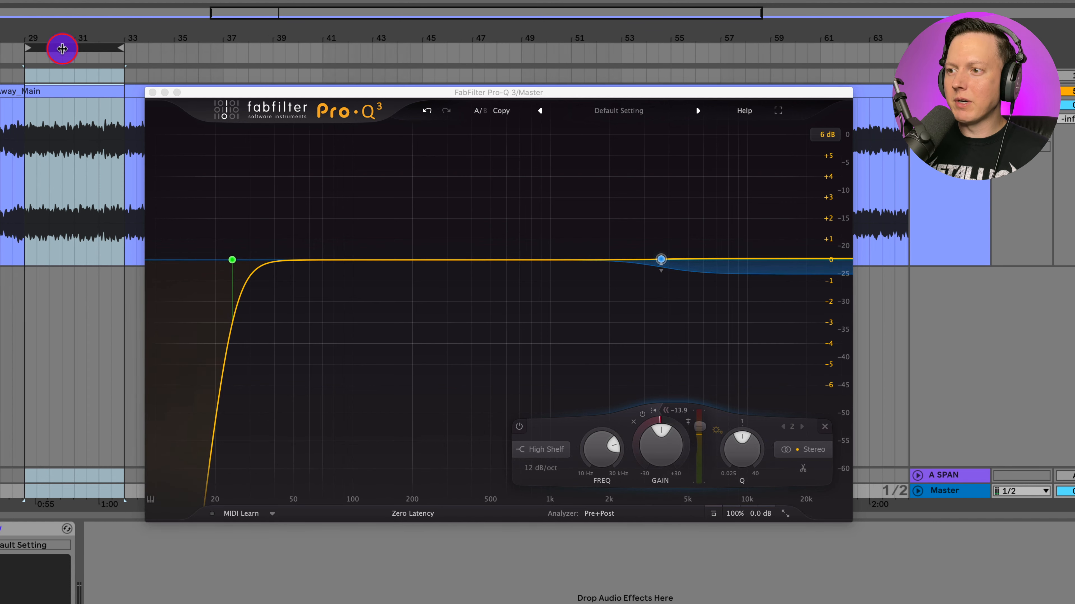
key(space)
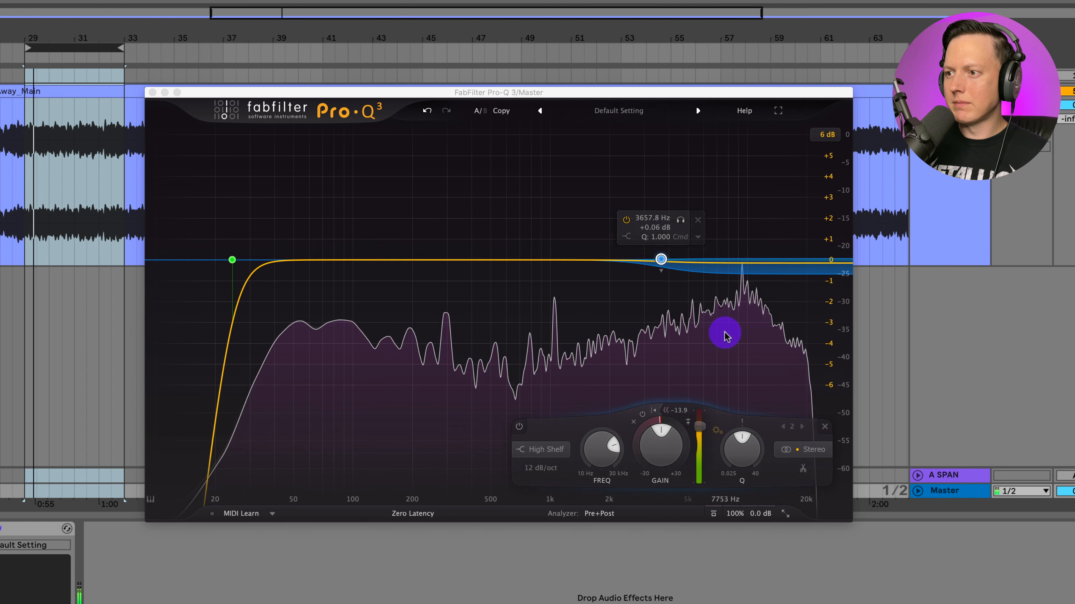
Grab the 9.4 kHz peak from the frozen spectrum and raise it as a narrow bell boost of about 4.6 dB
drag(725, 336, 722, 334)
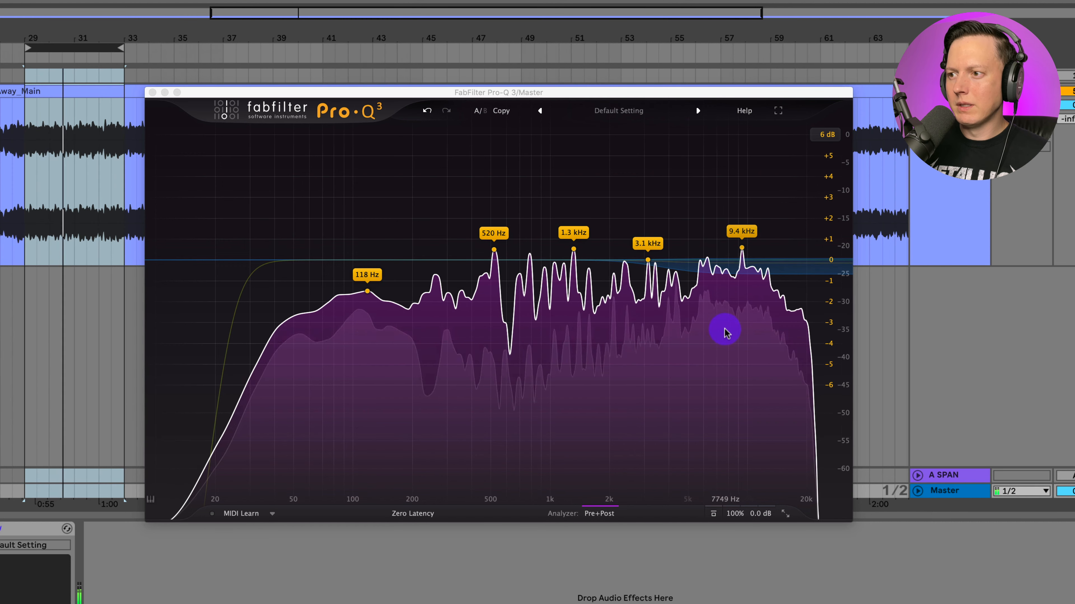
drag(740, 289, 742, 250)
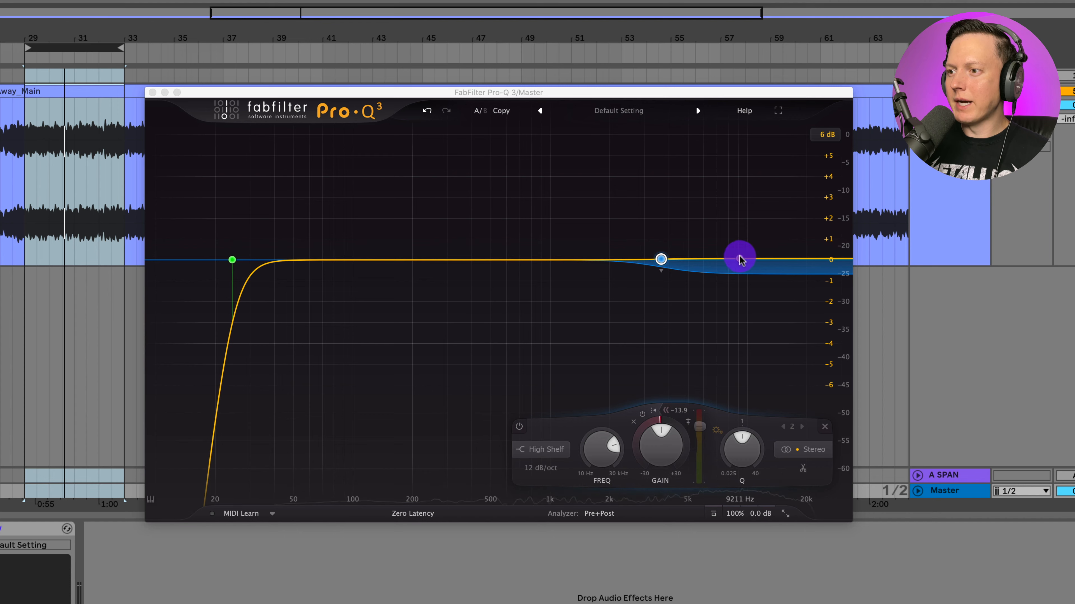
key(space)
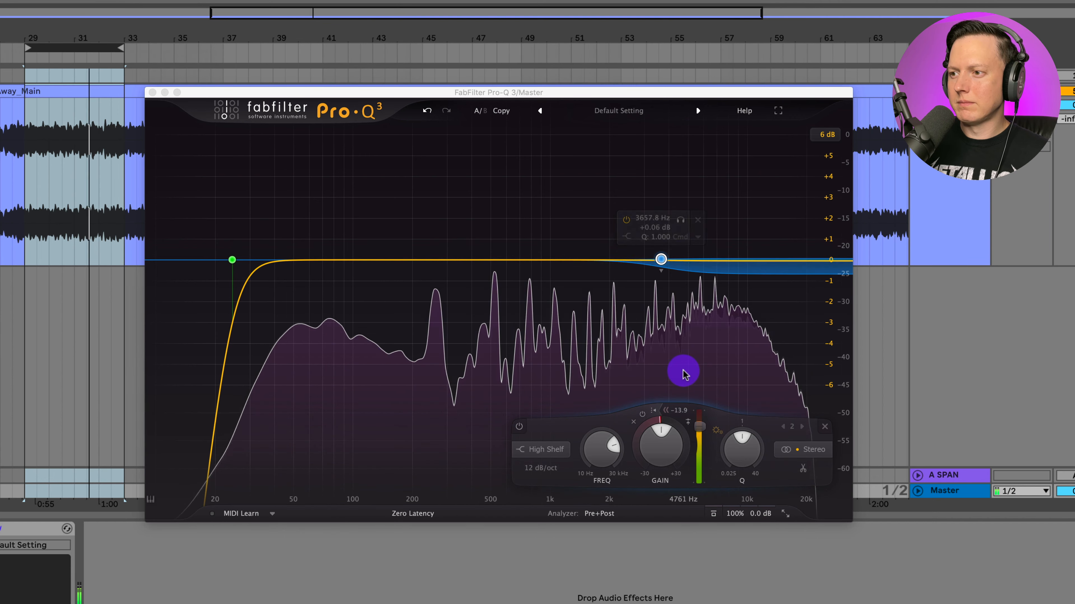
drag(684, 374, 745, 150)
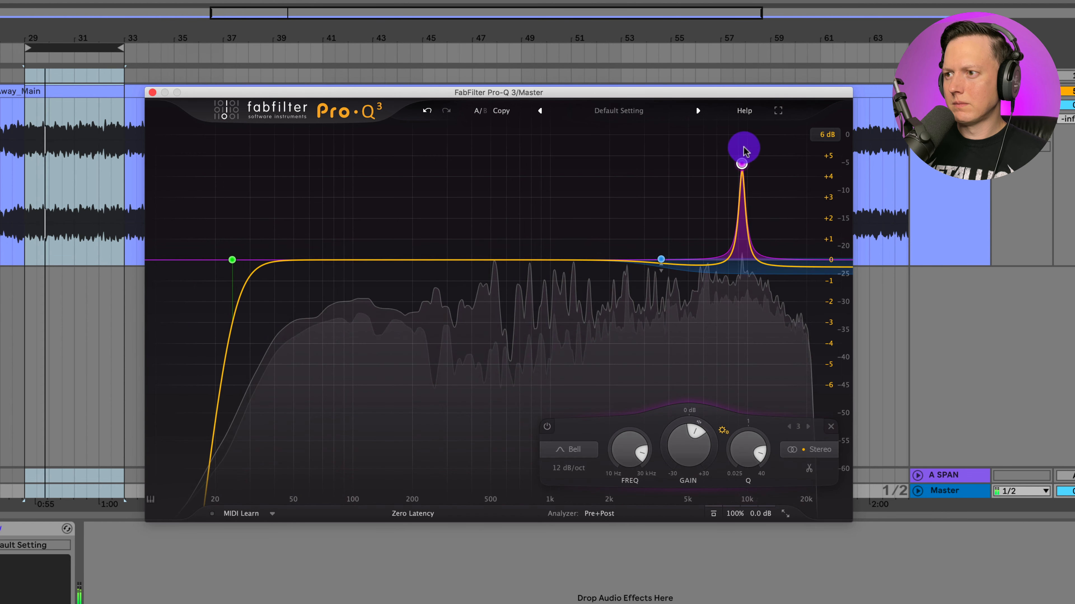
Invert the gain of the narrow 9.4 kHz bell so it cuts, and make the band dynamic
right_click(742, 164)
click(774, 187)
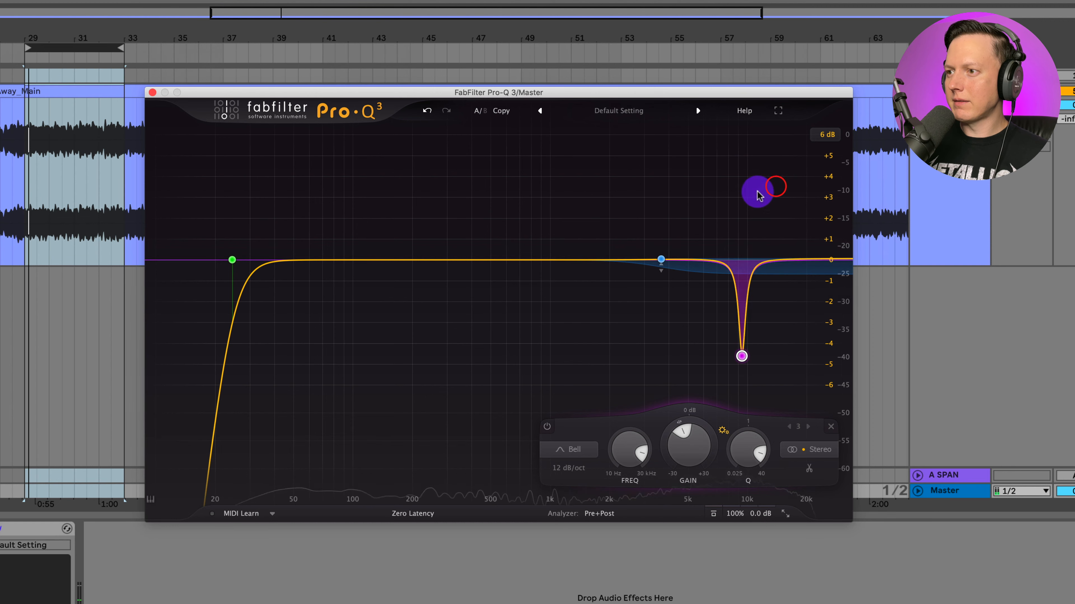
right_click(741, 357)
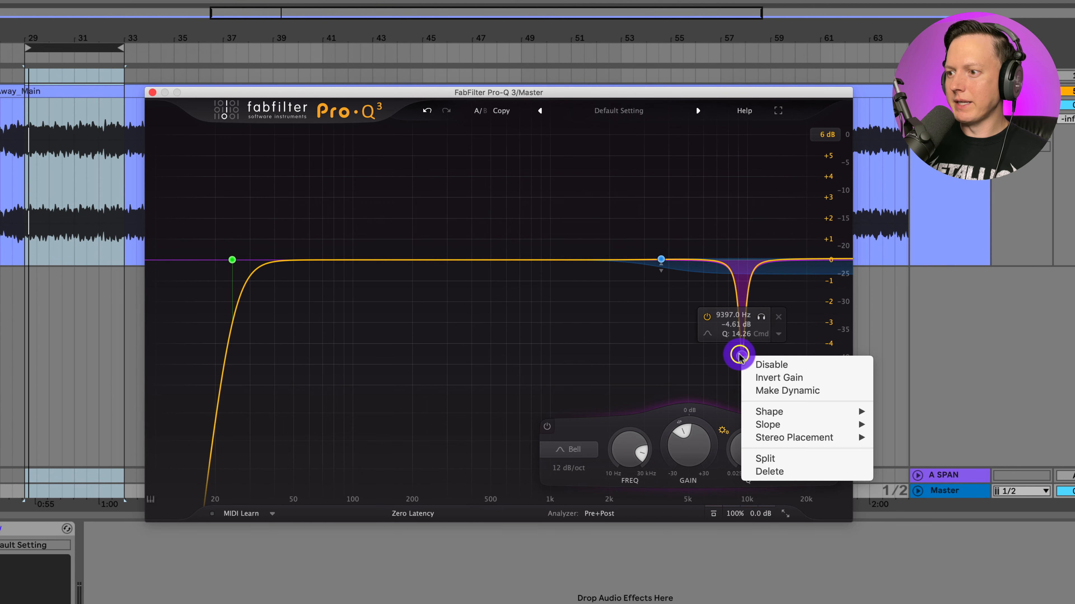
click(783, 391)
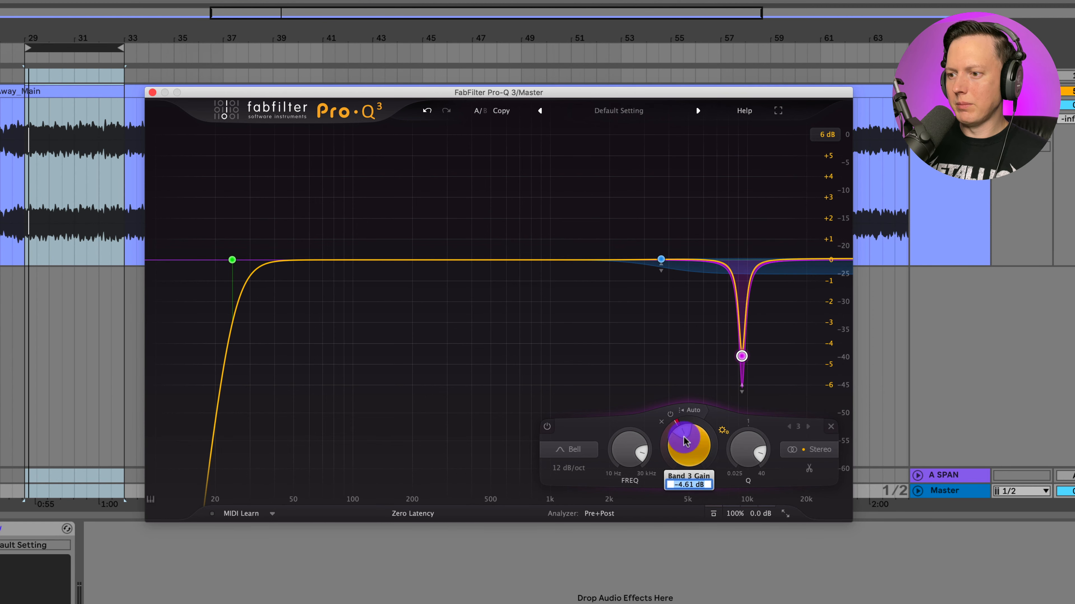
Play the loop and set the 9.4 kHz band to 0 dB gain, about -1.54 dB dynamic range and a Q of about 23.5
key(space)
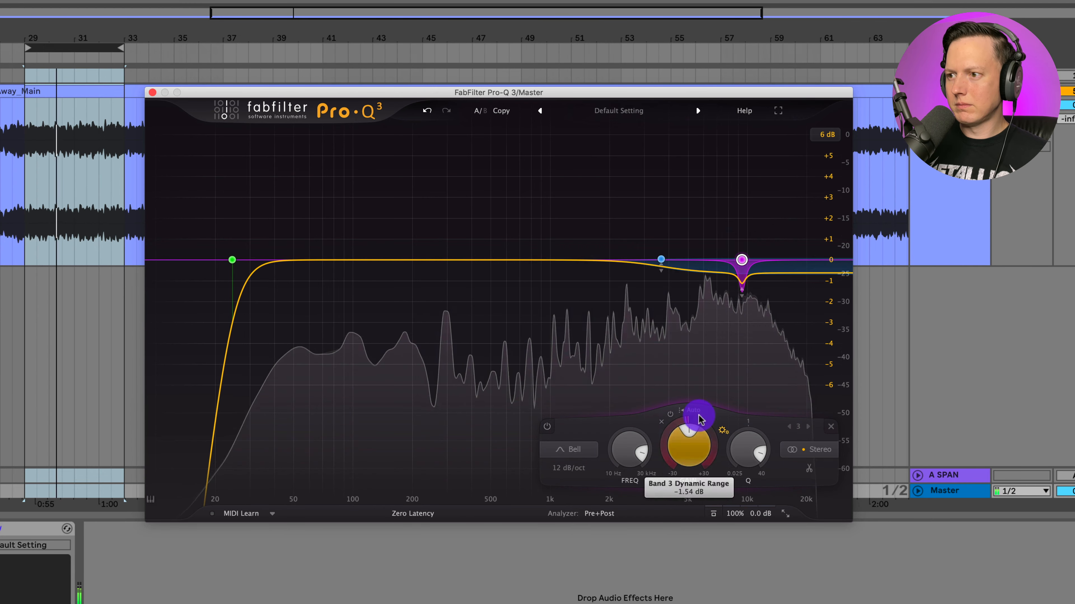
mouse_move(747, 448)
mouse_down()
mouse_move(759, 445)
mouse_move(763, 458)
mouse_up()
Audition the 9.4 kHz band in solo, and slightly reduce its downward dynamic range while the loop plays
mouse_move(742, 257)
click(762, 222)
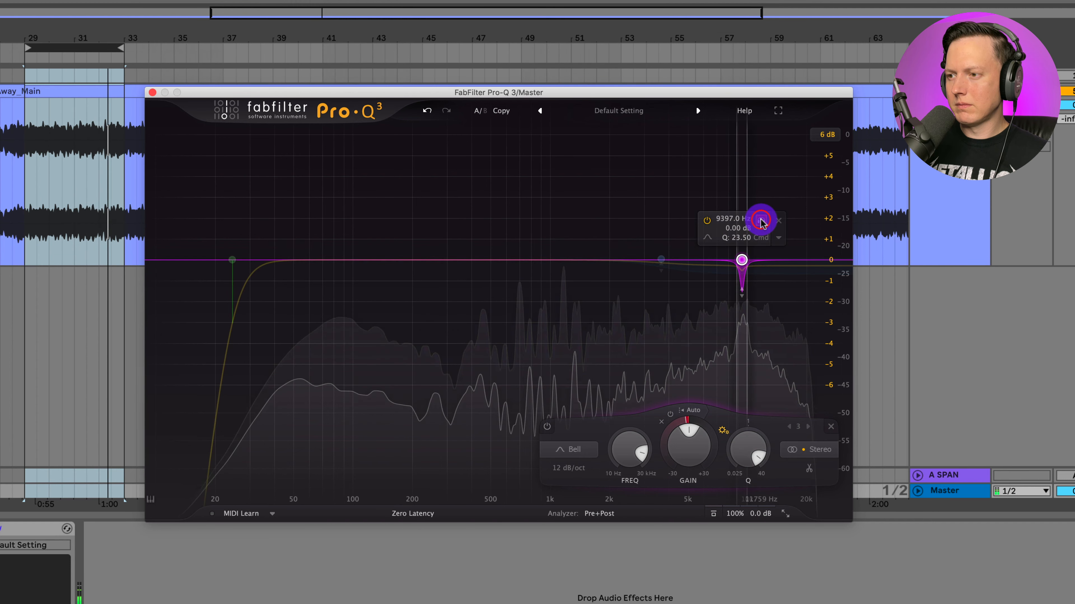
click(761, 222)
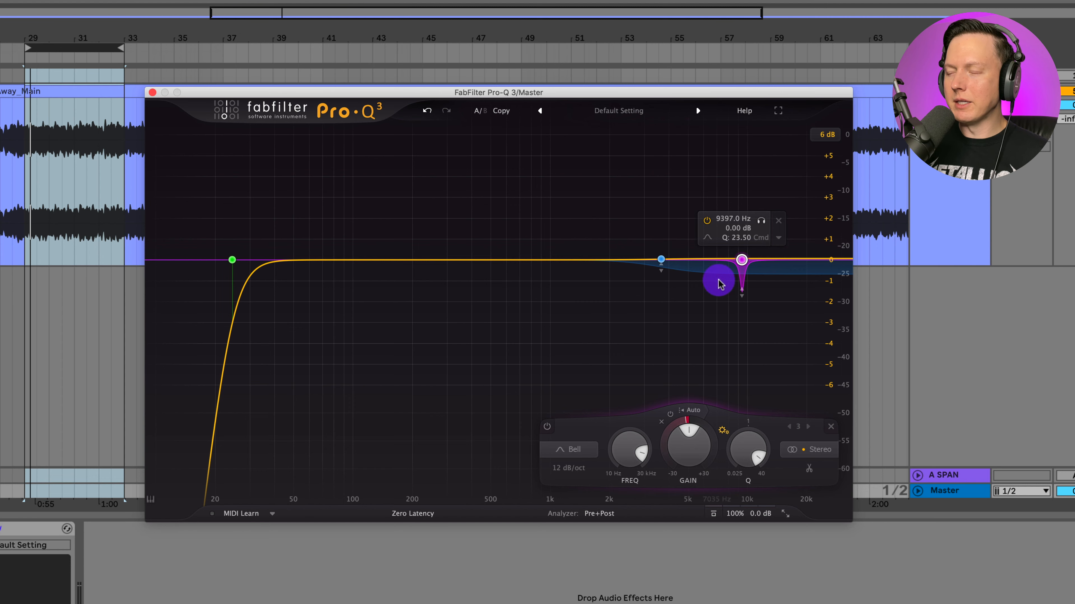
key(space)
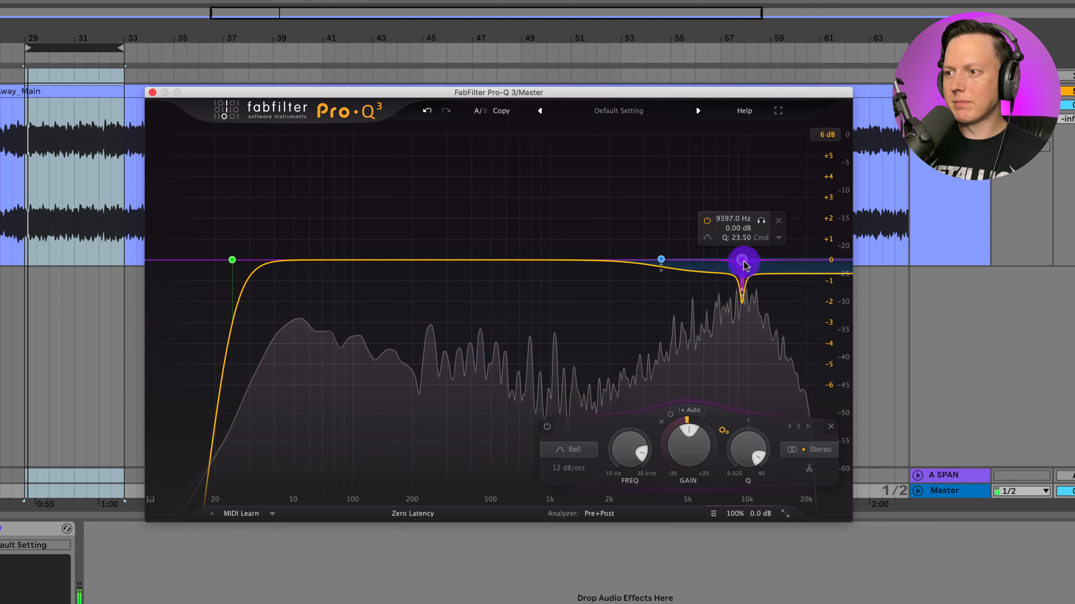
click(741, 286)
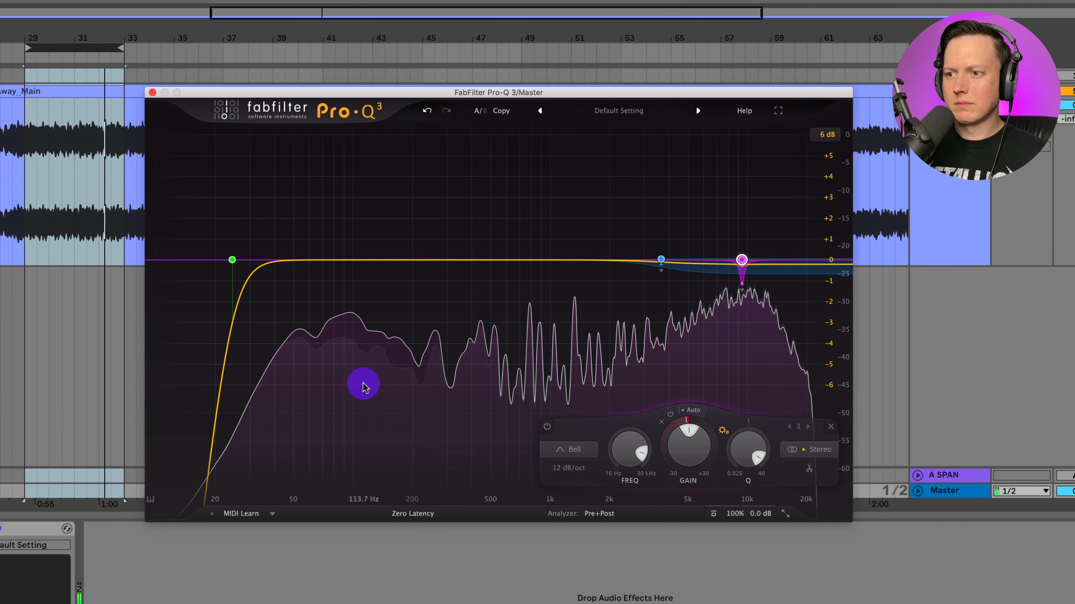
Adjust the low cut to about 25 Hz with a Q of 1.225, and add a bell boost of about 0.74 dB near 207 Hz
mouse_move(231, 258)
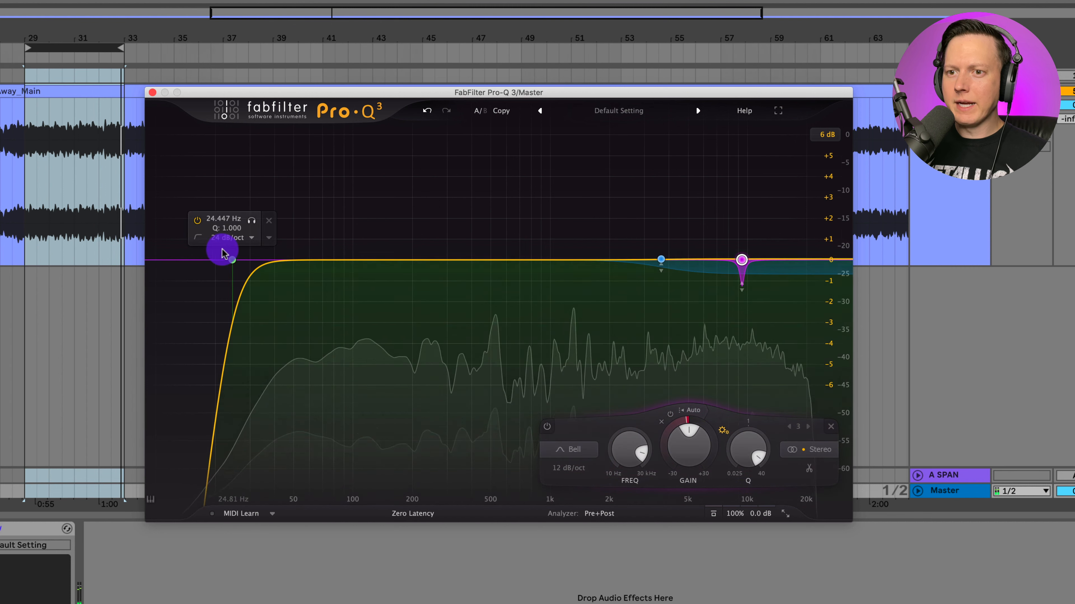
drag(232, 262, 235, 258)
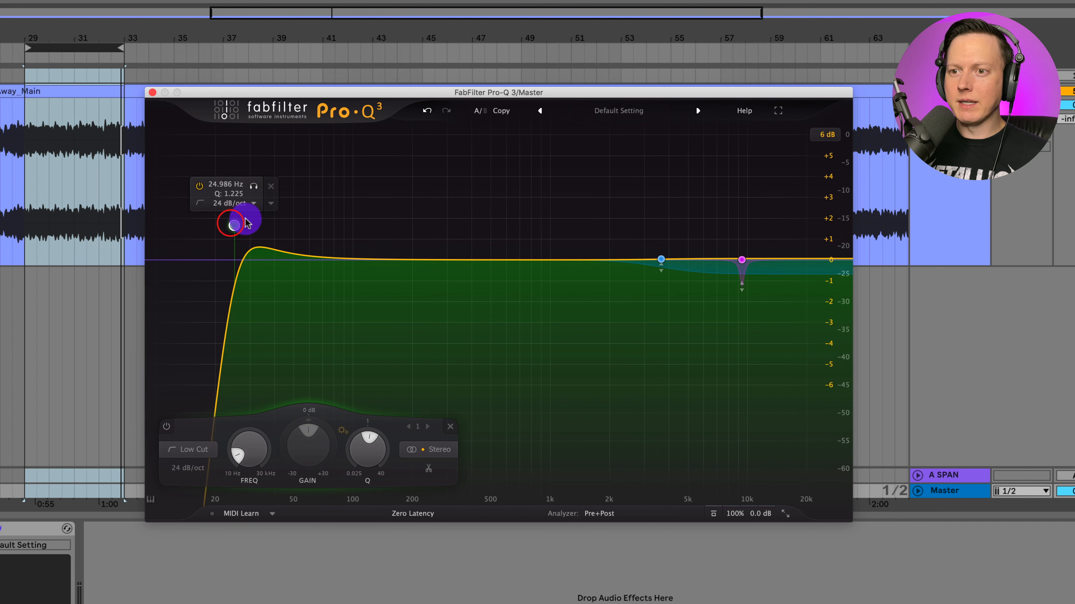
double_click(373, 242)
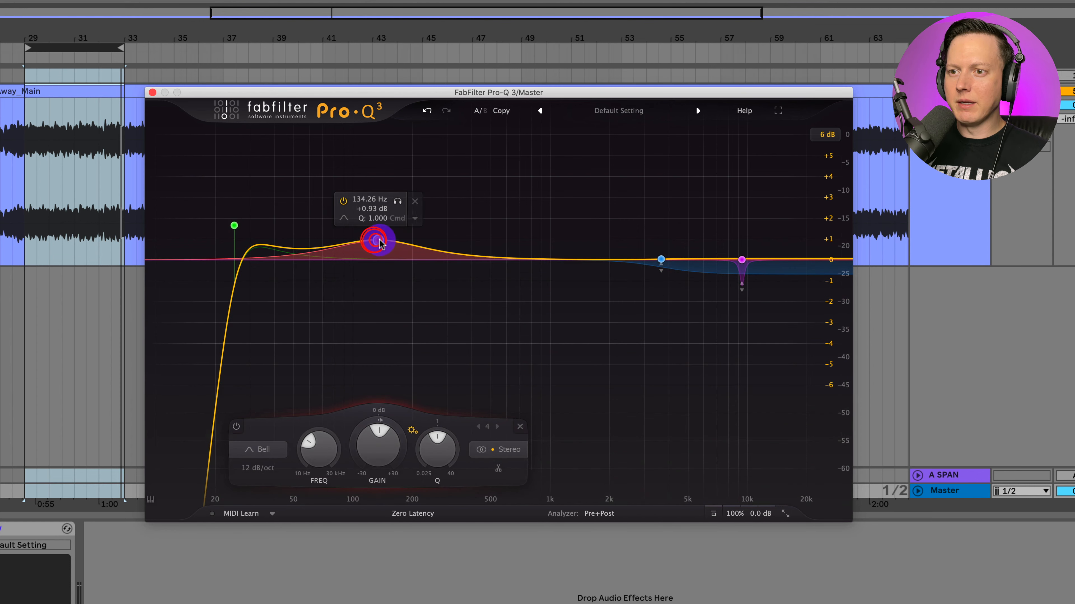
drag(375, 241, 414, 246)
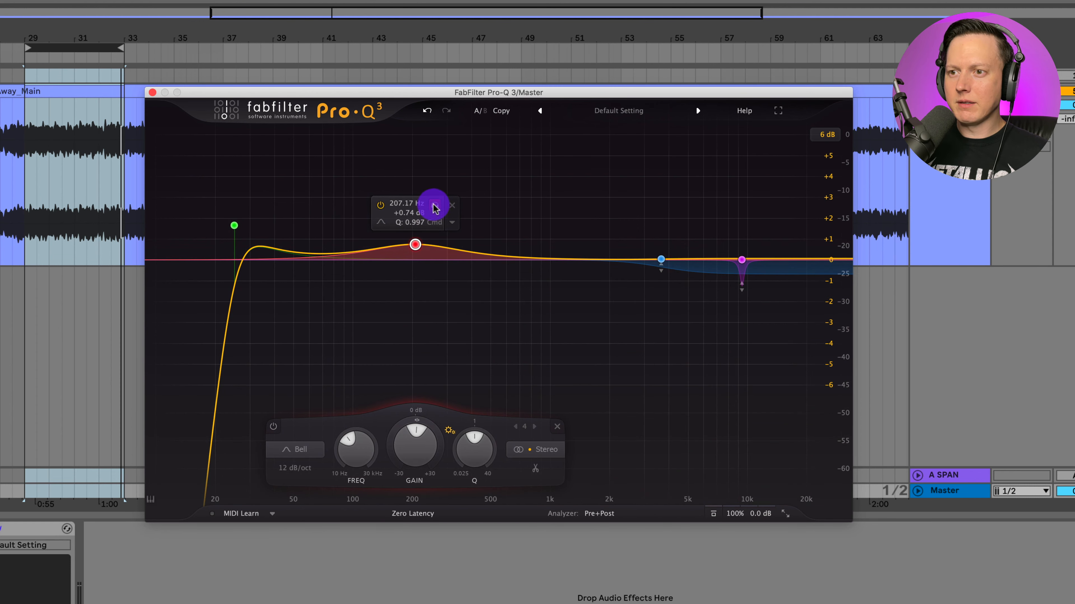
Audition the red bell and retune it to about 127 Hz with a gain of about 1.25 dB and a Q of about 2.47
drag(436, 207, 377, 204)
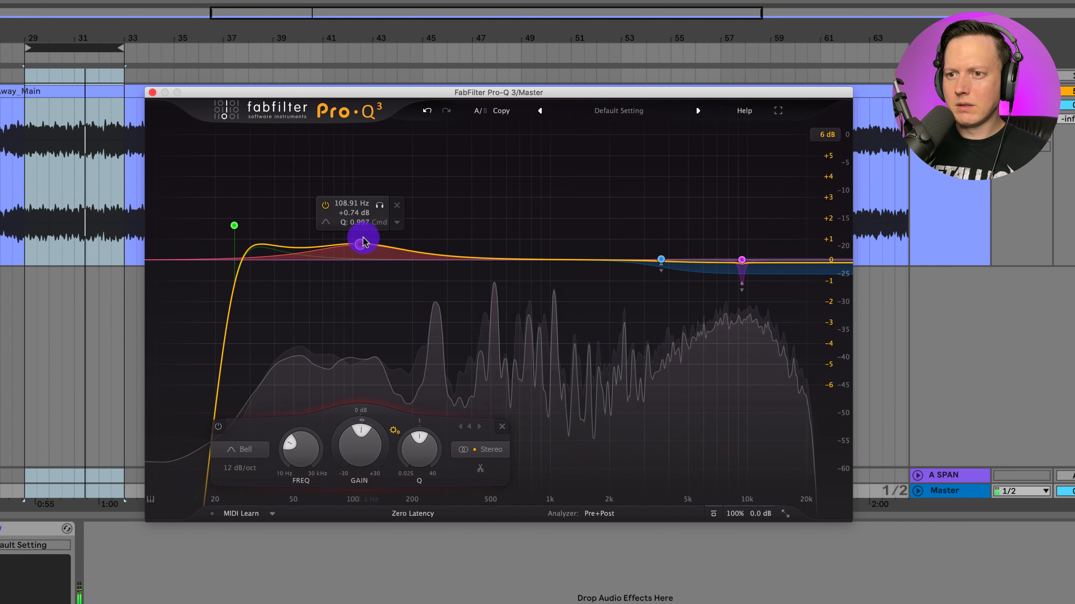
drag(361, 244, 374, 234)
scroll(373, 234, down, 15)
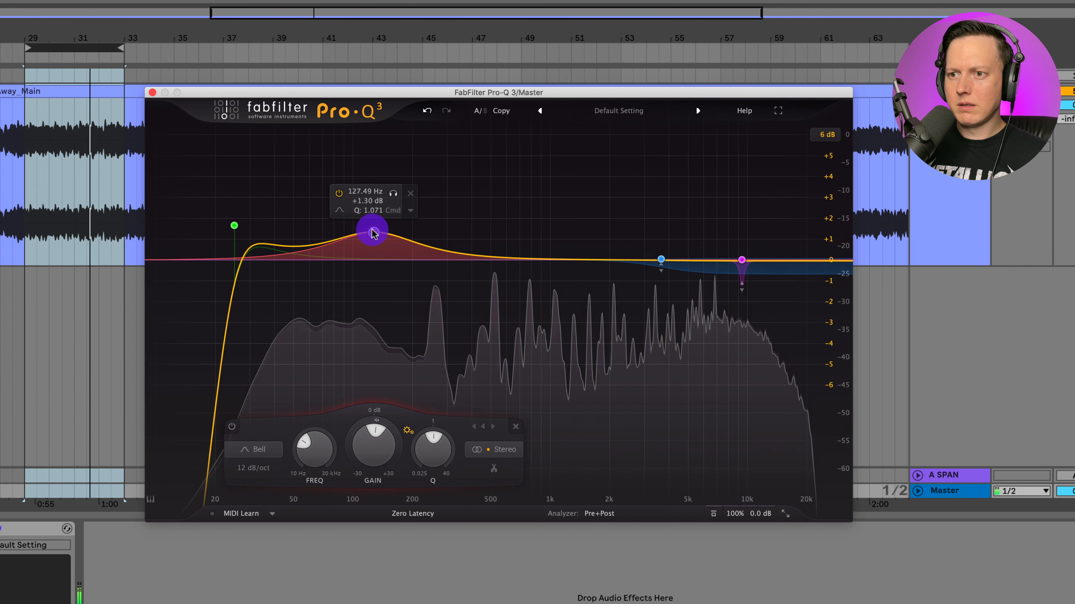
scroll(372, 234, up, 15)
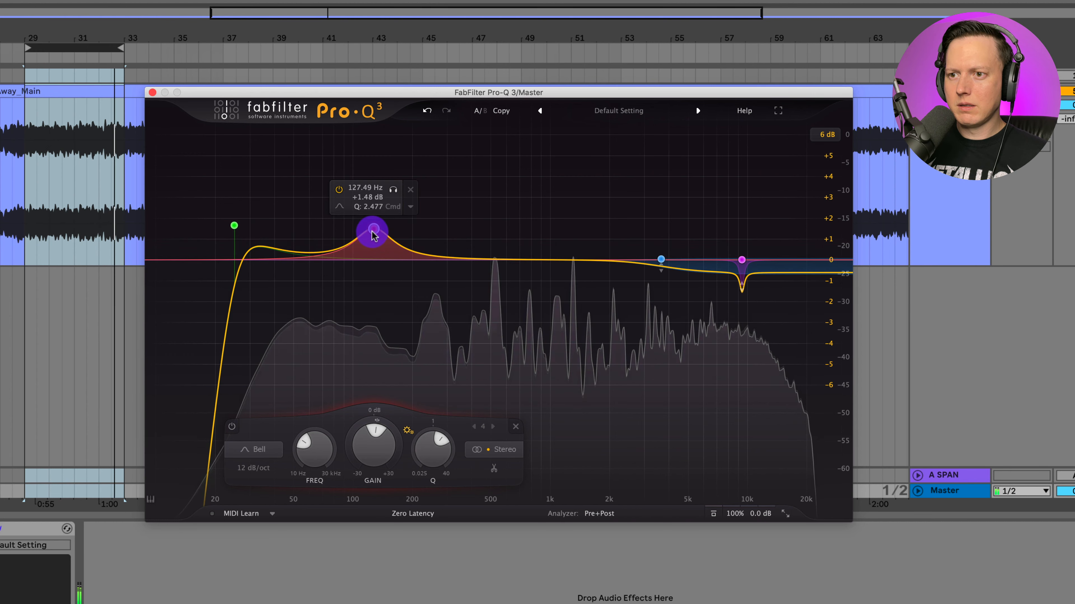
drag(374, 235, 383, 233)
mouse_move(671, 255)
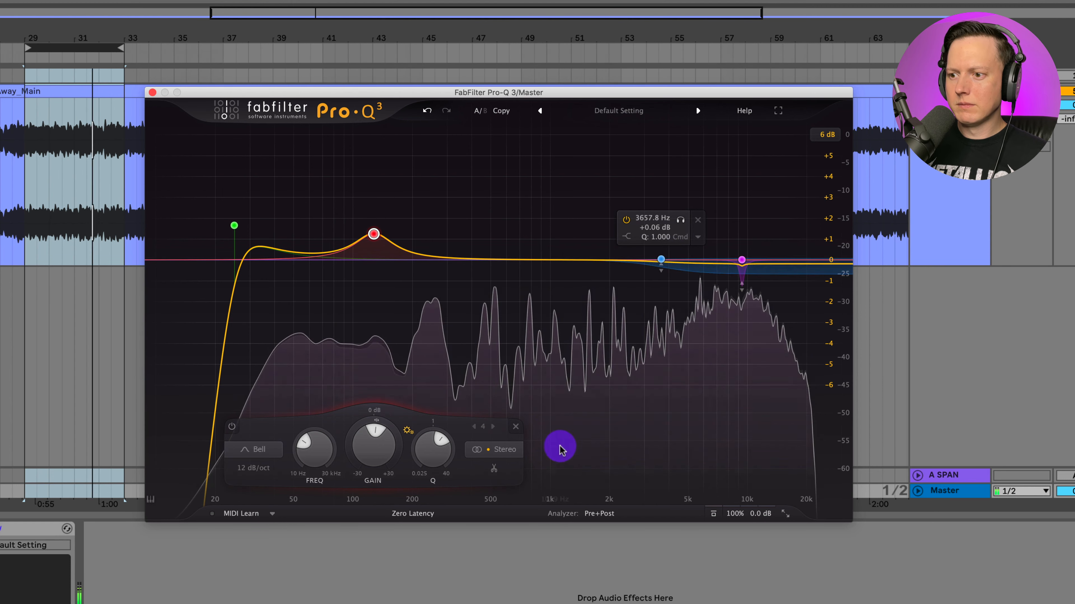
Play the loop and compare the sound with the whole EQ bypassed and active
mouse_move(717, 513)
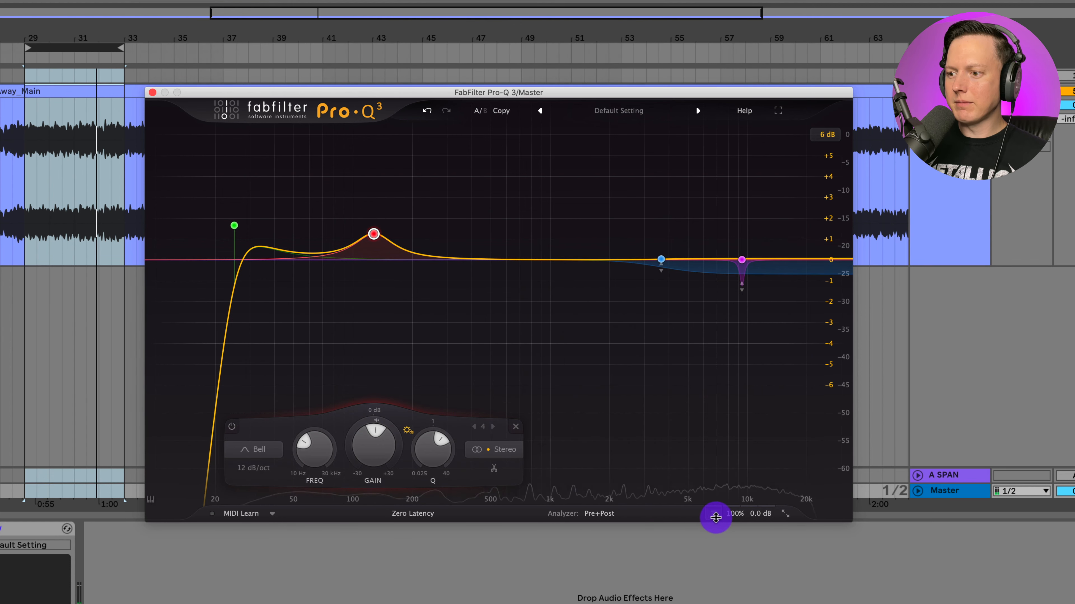
key(space)
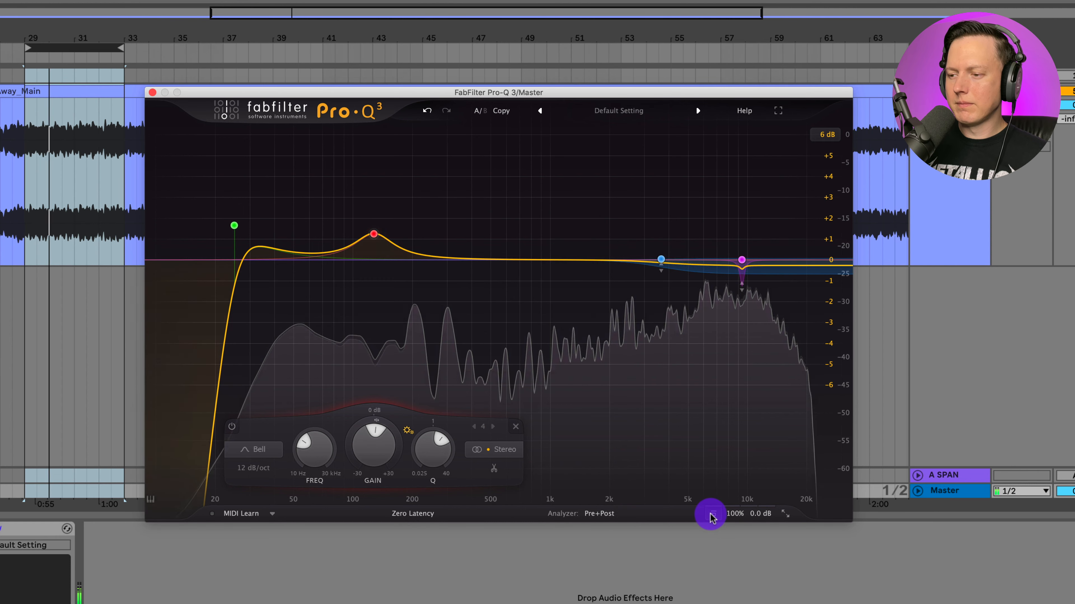
click(712, 516)
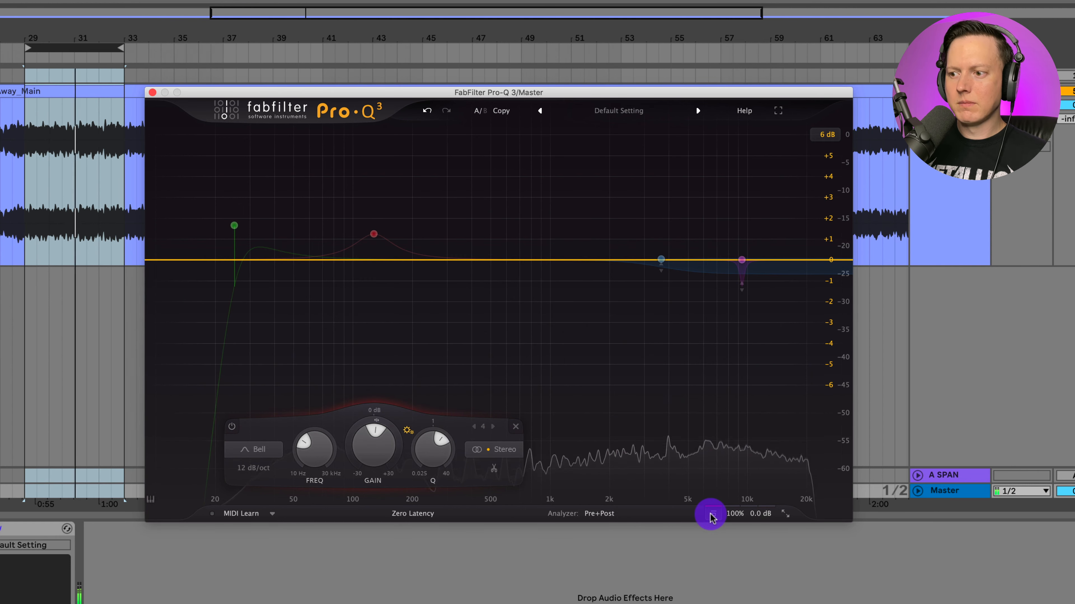
click(712, 516)
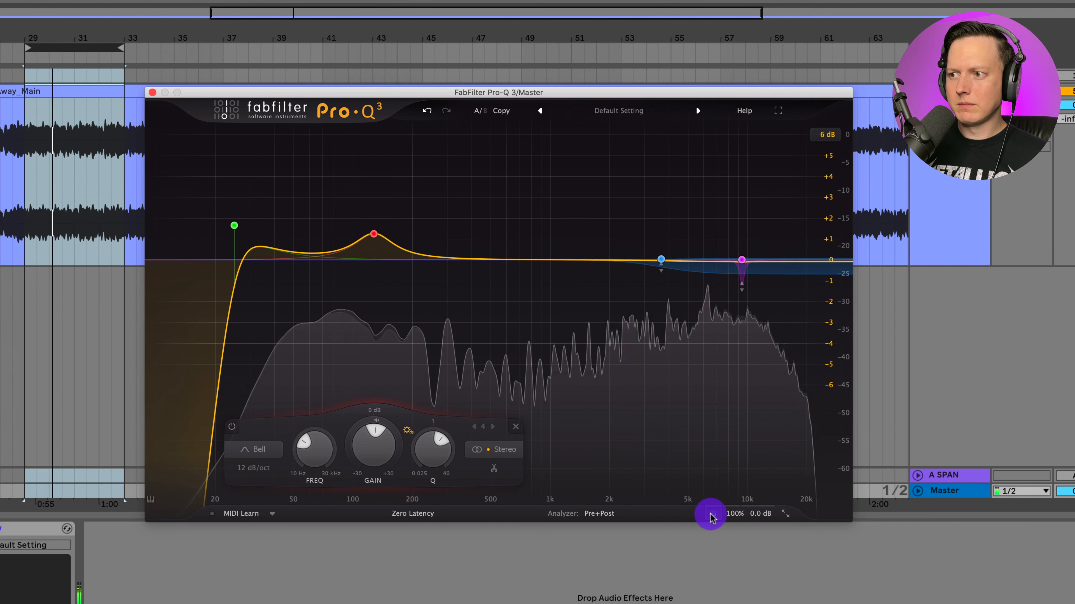
key(space)
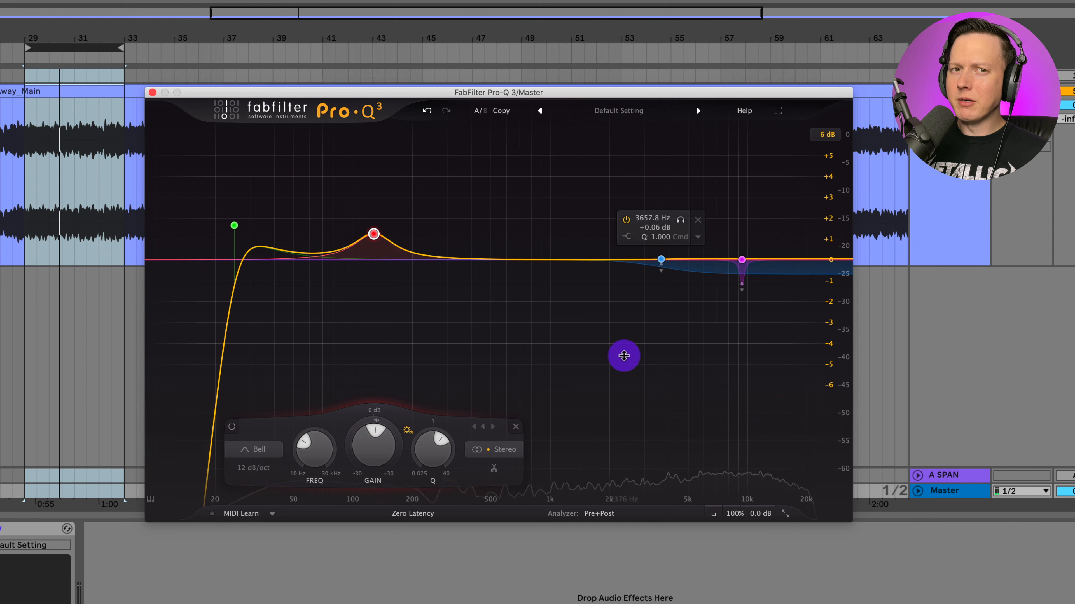
Switch the EQ display range to 12 dB to view the curve, and return it to 6 dB
click(827, 135)
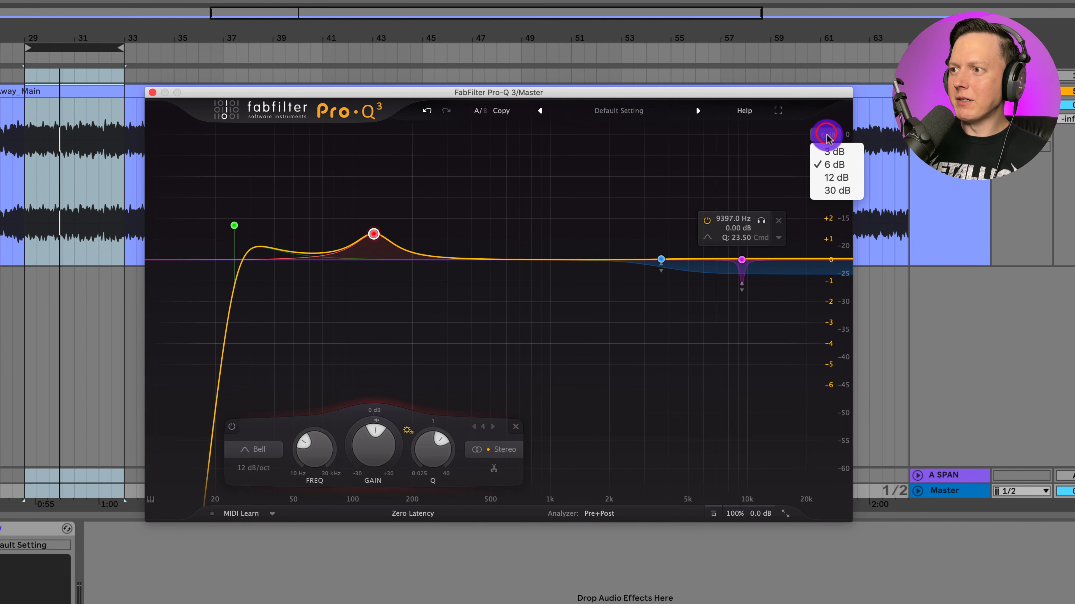
click(837, 177)
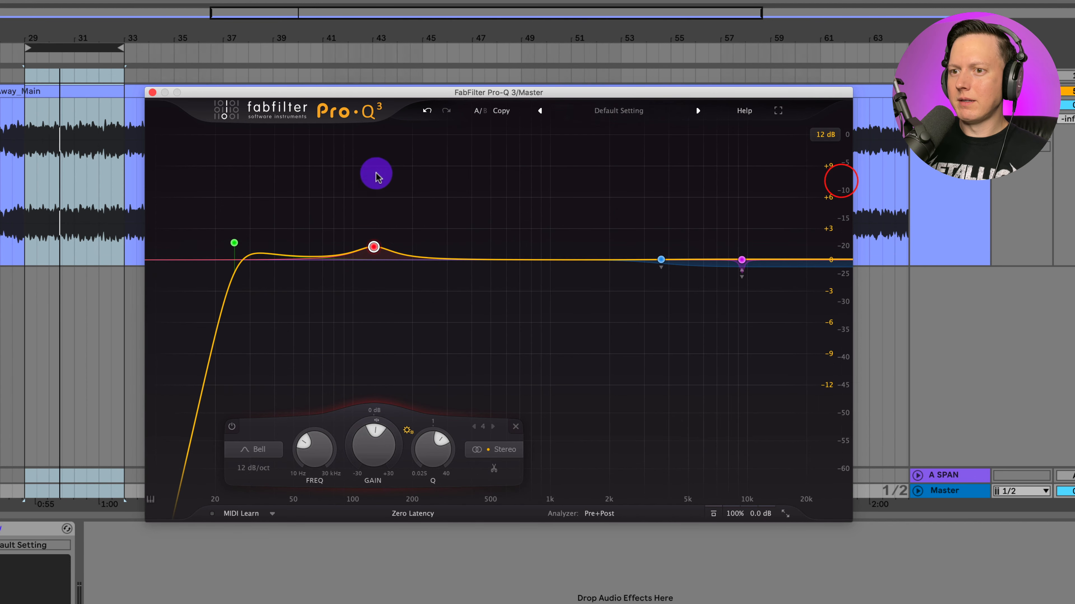
mouse_move(372, 245)
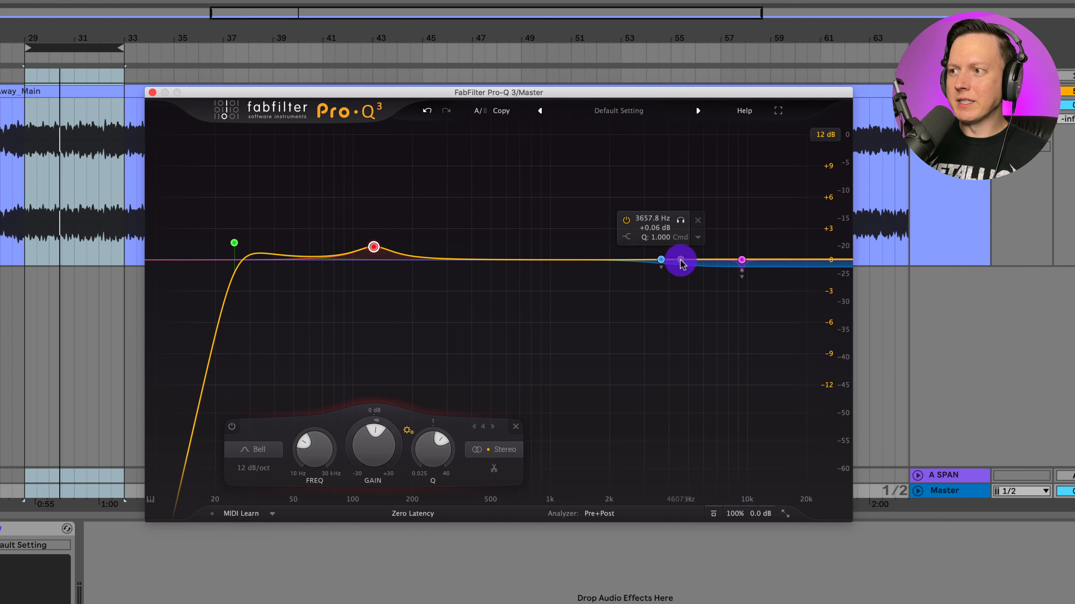
click(824, 138)
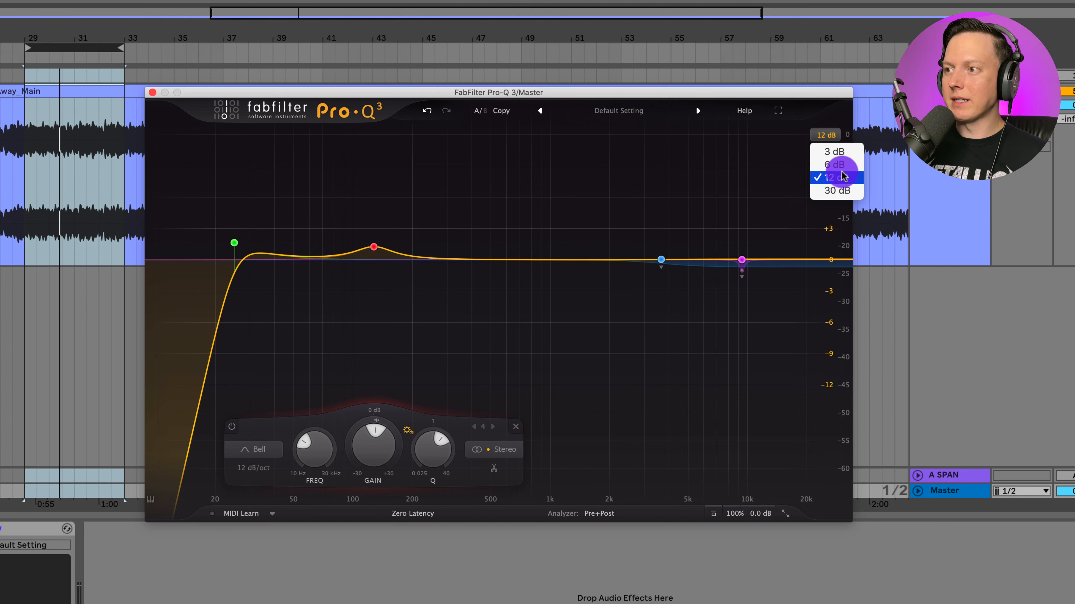
click(848, 166)
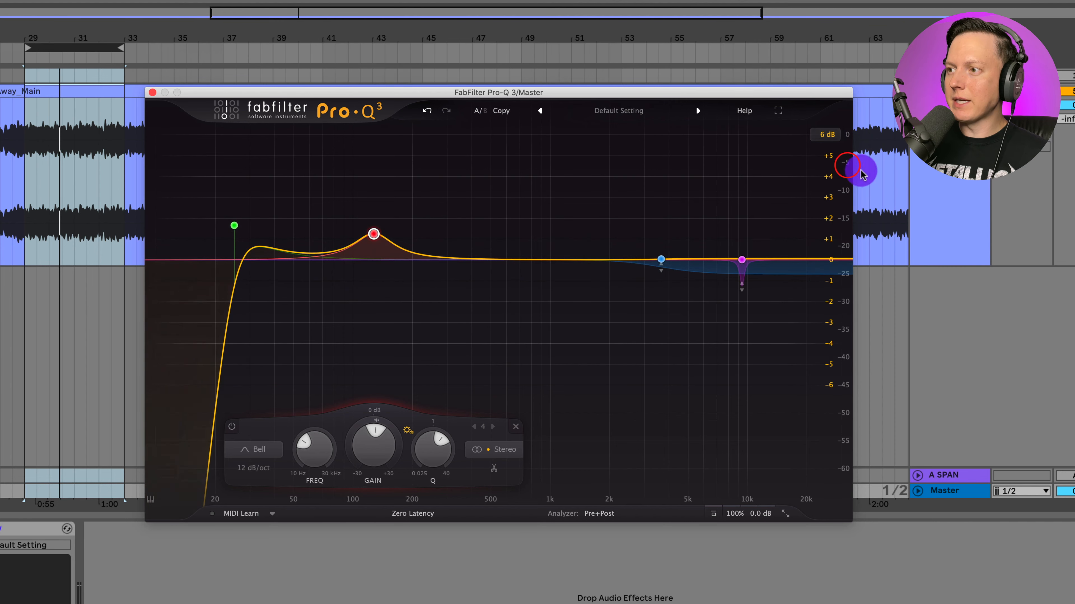
Set the high shelf's stereo placement to Mid and audition the band in solo while the loop plays
click(662, 264)
click(787, 425)
click(817, 450)
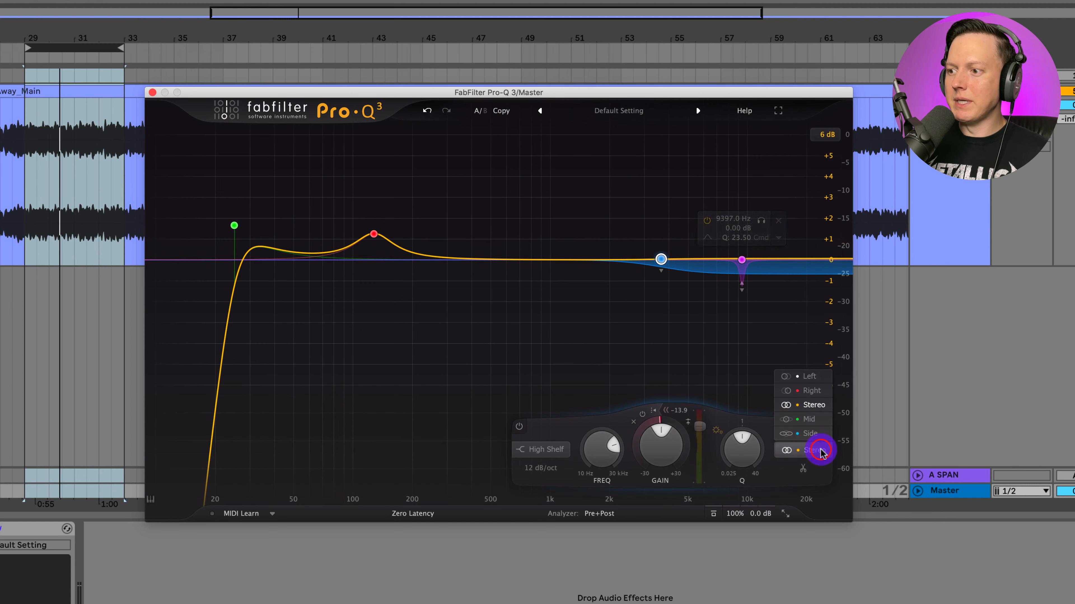
click(817, 421)
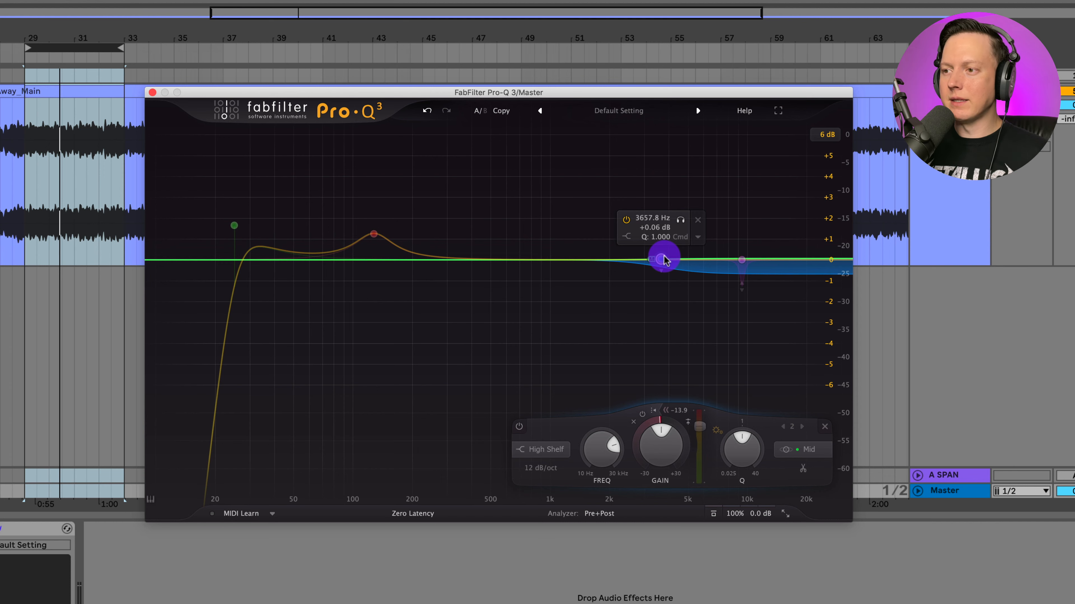
click(681, 220)
key(space)
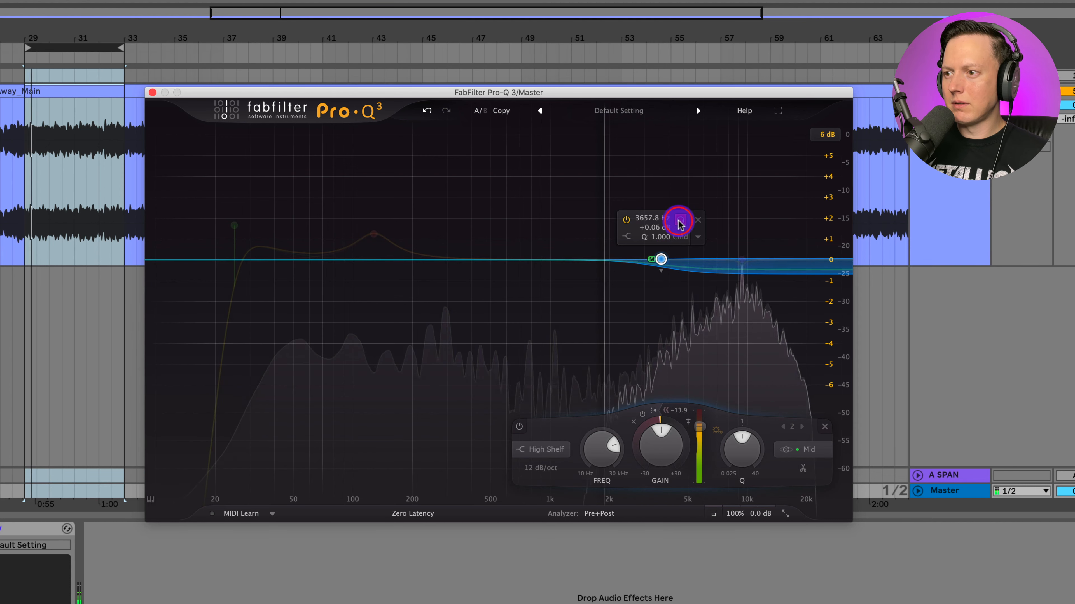
click(679, 221)
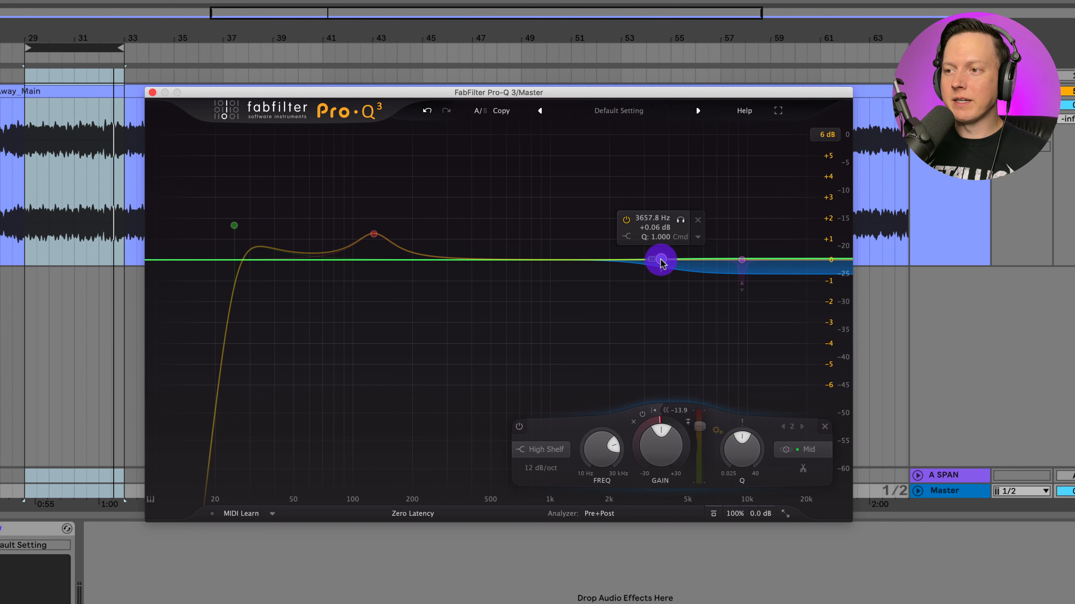
Raise the high shelf's gain to about 0.93 dB and set its stereo placement to Stereo
mouse_move(659, 259)
mouse_down()
mouse_move(658, 242)
mouse_move(660, 250)
mouse_up()
right_click(659, 251)
mouse_move(718, 349)
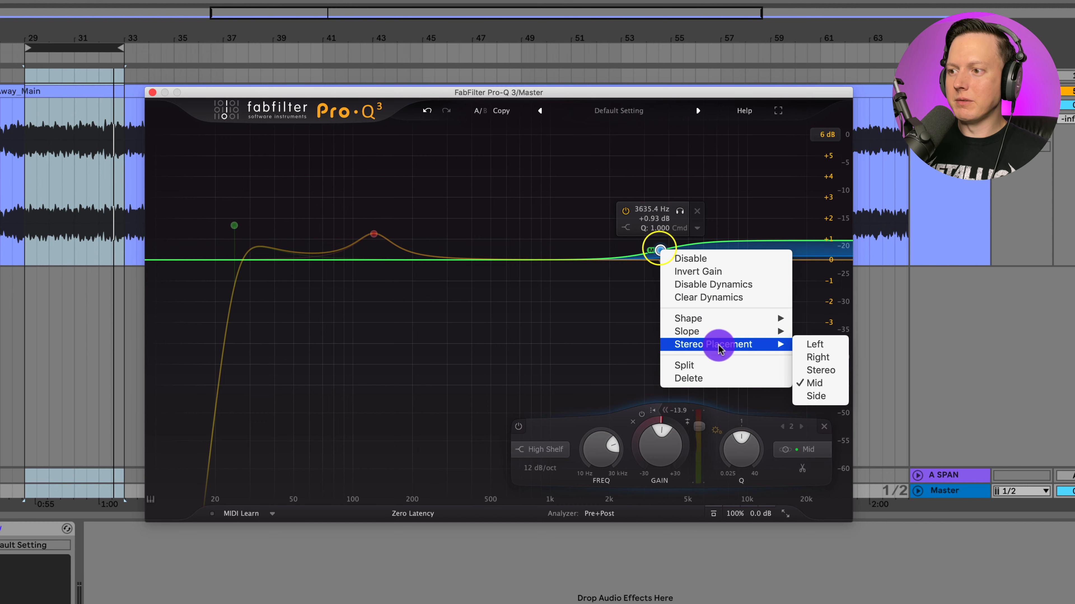
click(823, 371)
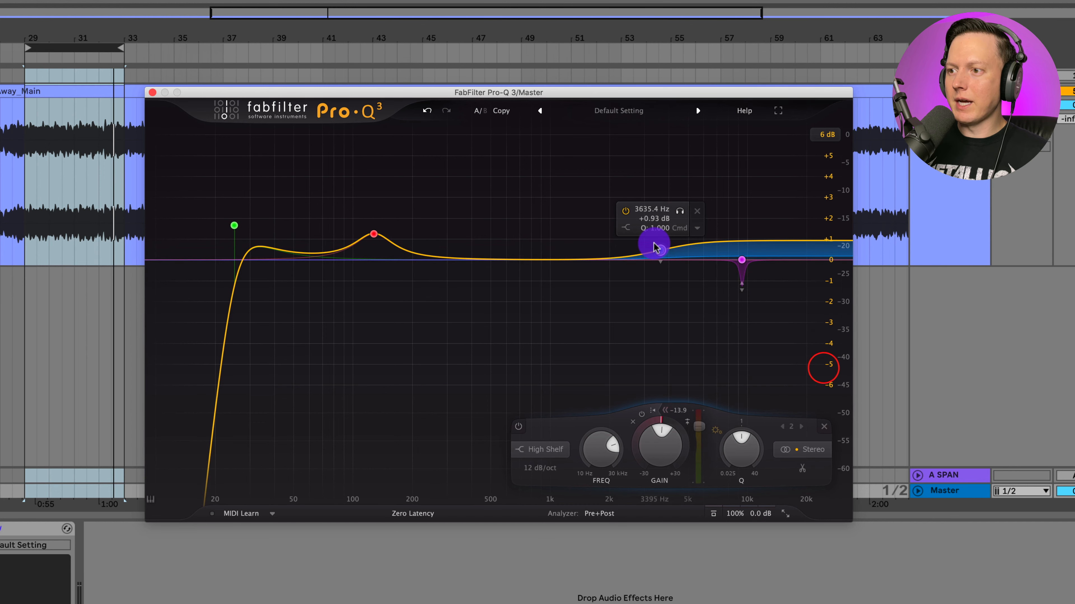
Set the high shelf's stereo placement to Mid and its gain to about 0.03 dB at roughly 3.6 kHz
right_click(659, 249)
mouse_move(731, 350)
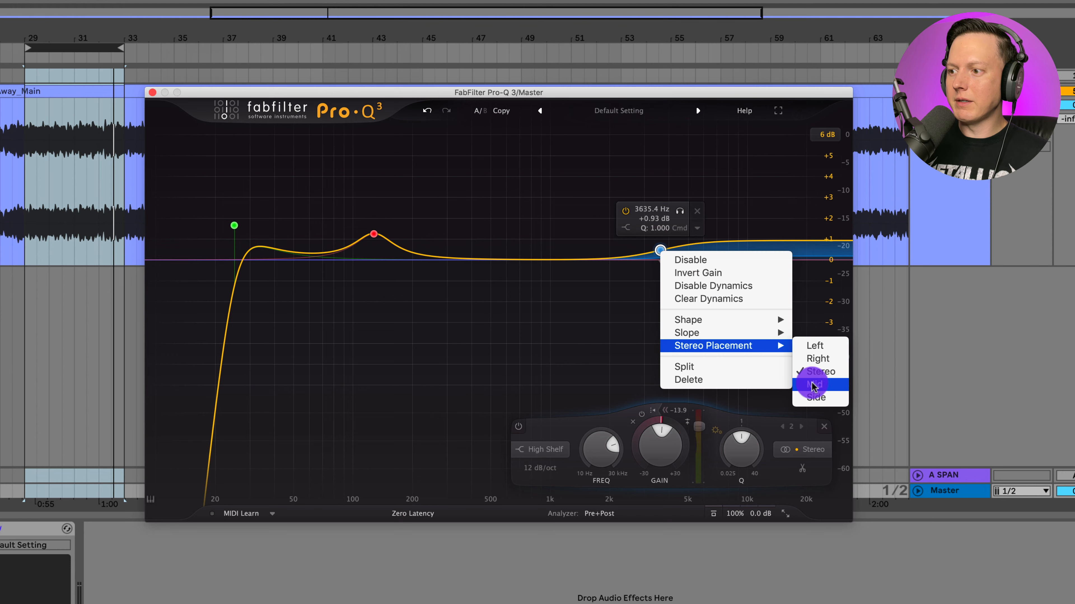
click(824, 397)
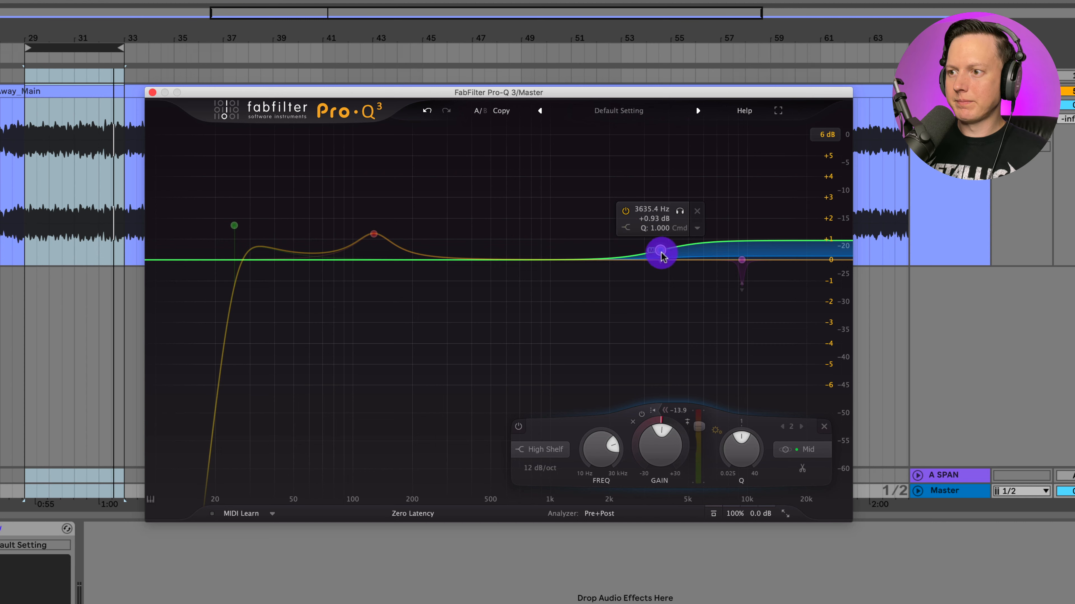
drag(659, 268, 661, 260)
Play the loop, audition the 127 Hz bell in solo and fine-tune its Q
key(space)
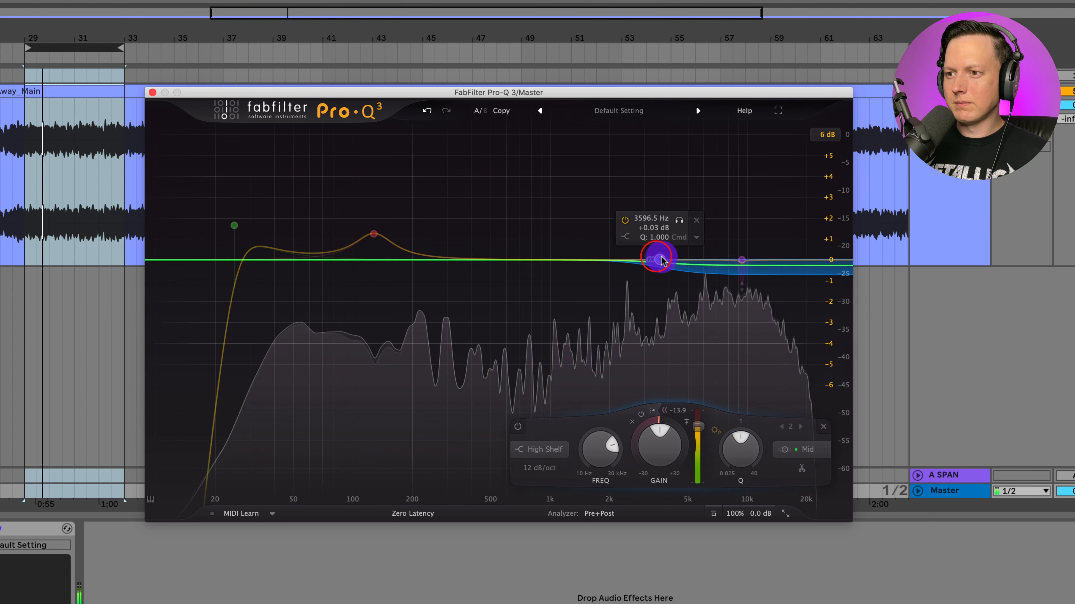
click(393, 194)
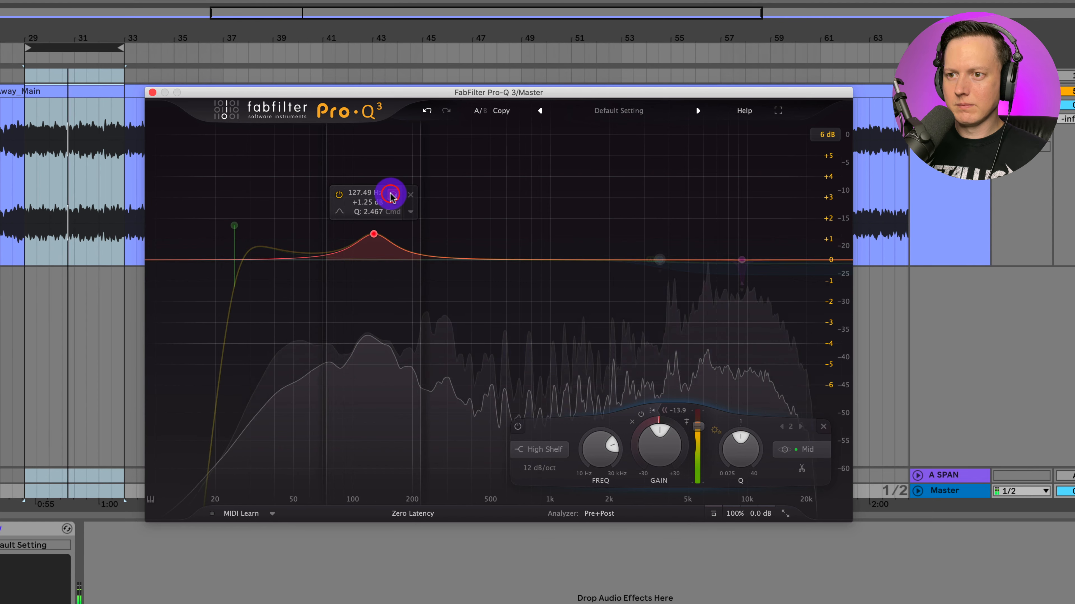
scroll(377, 231, up, 3)
scroll(378, 231, down, 10)
scroll(377, 231, up, 8)
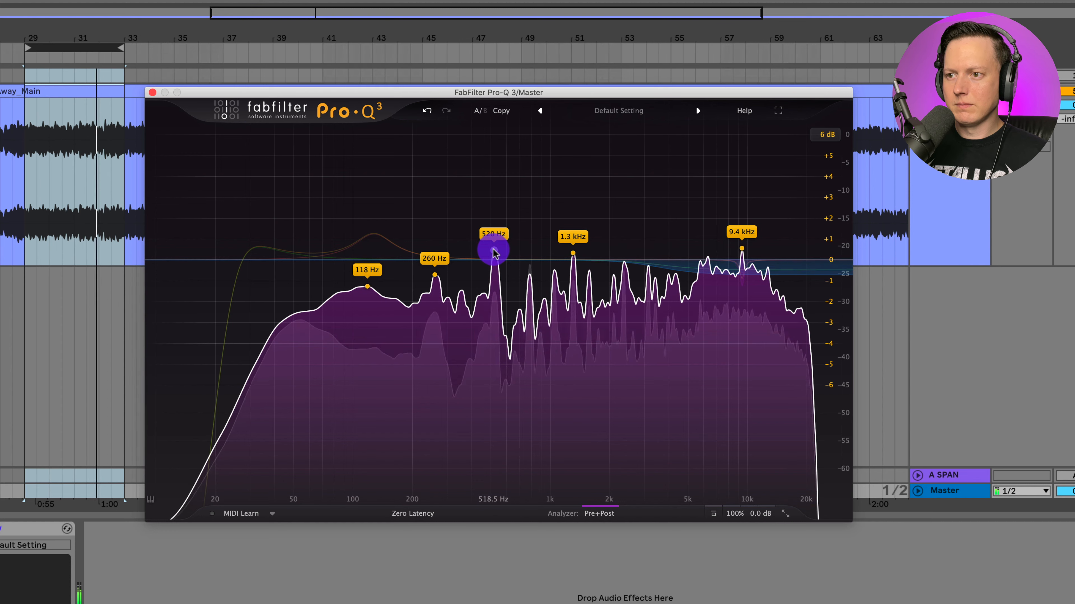
Add a bell at the 520 Hz spectrum peak, give it a downward dynamic range, and set it to about 532 Hz, 0.01 dB and Q 7.9
drag(493, 251, 494, 274)
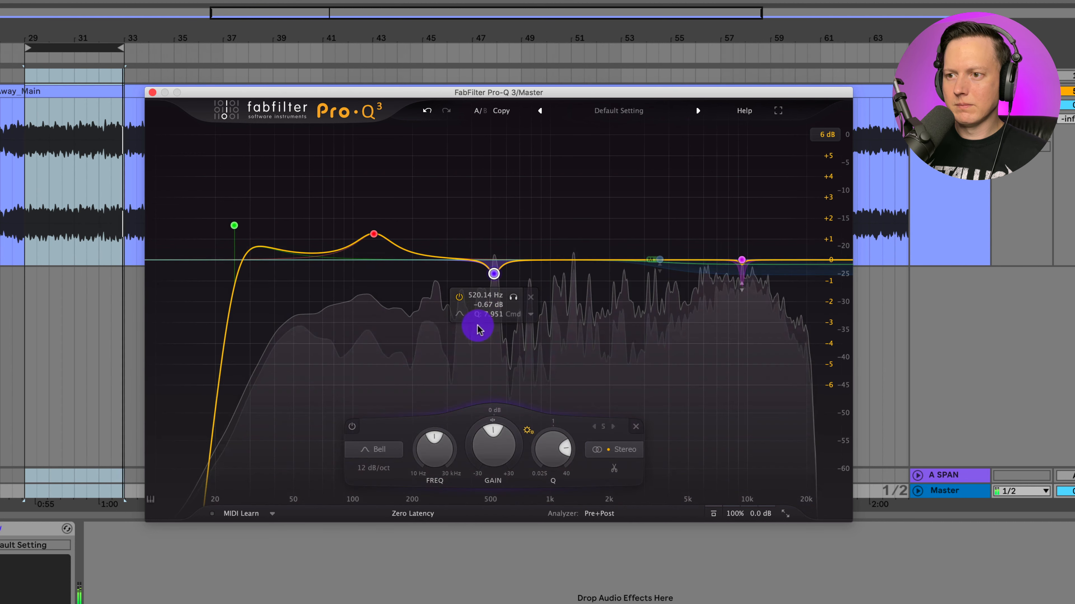
click(512, 297)
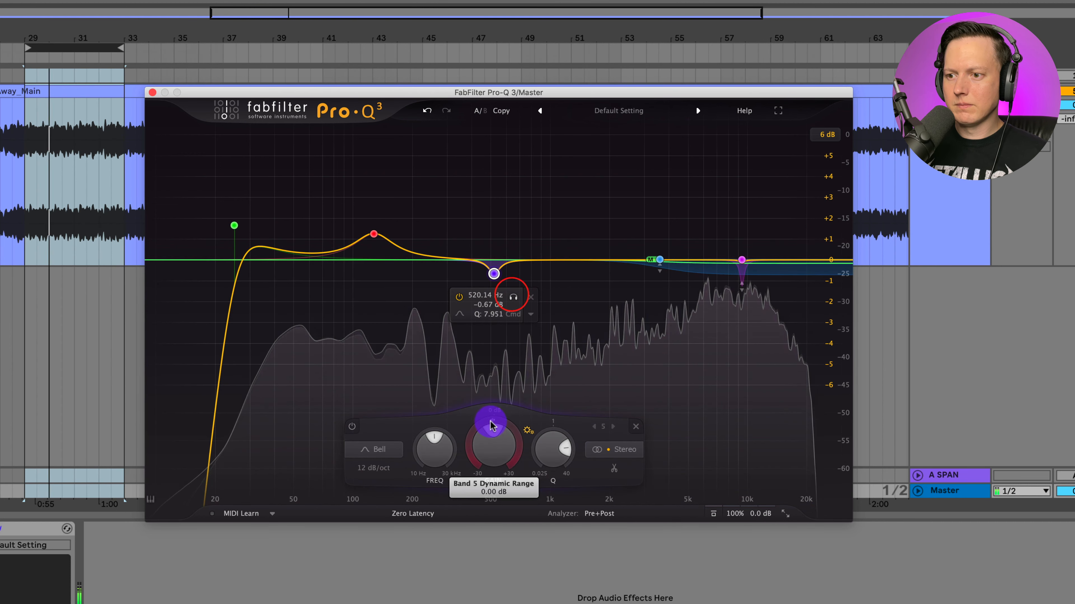
drag(492, 420, 493, 431)
mouse_move(493, 274)
mouse_down()
mouse_move(494, 257)
mouse_move(496, 274)
mouse_up()
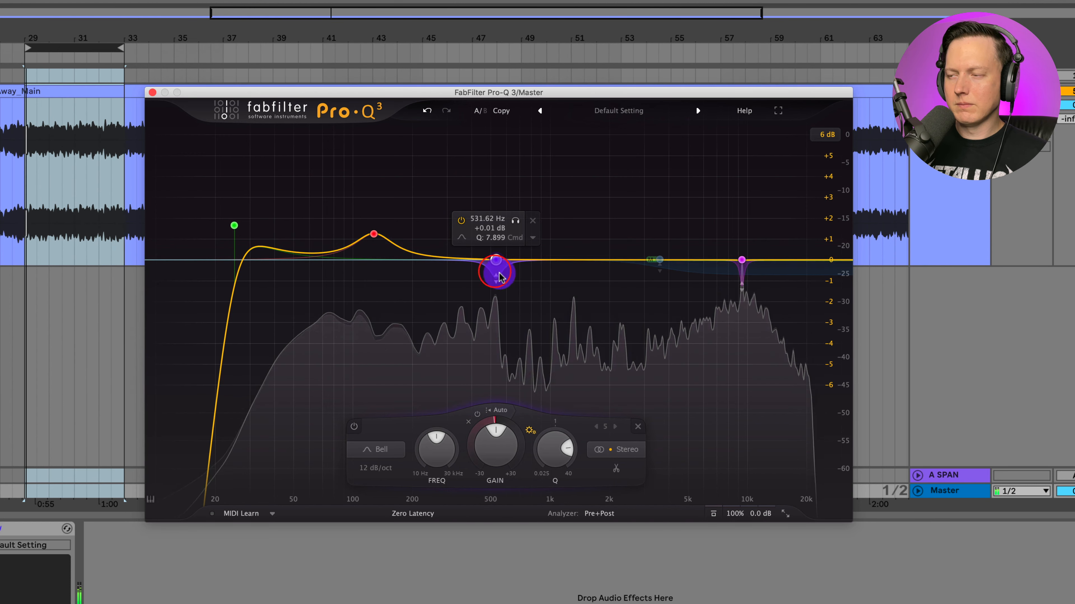
key(space)
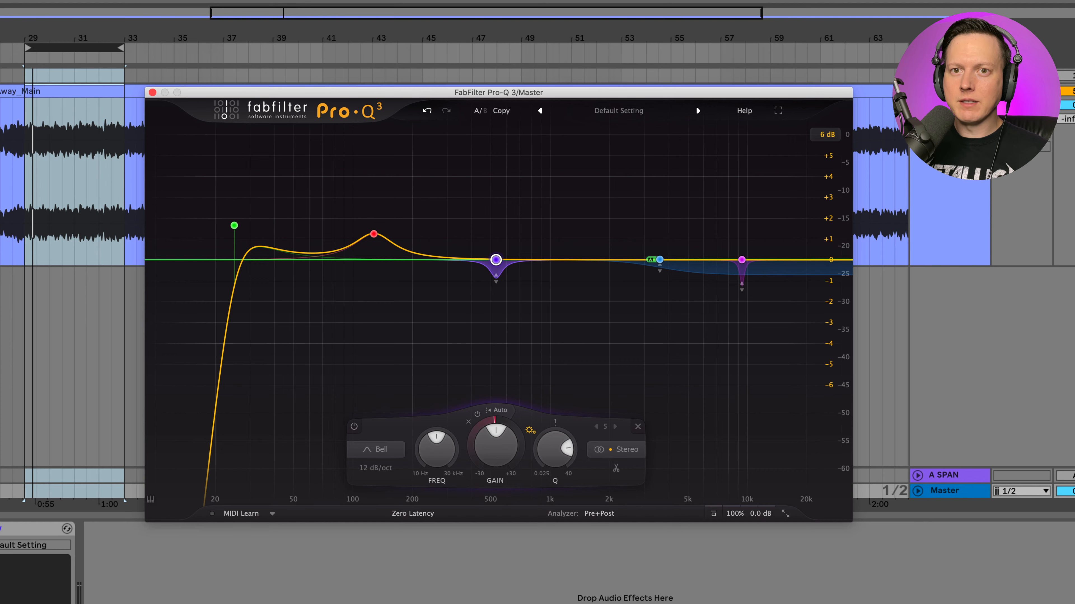
Play the track from a section before the loop and compare the sound with the EQ bypassed and active
click(1, 178)
scroll(1, 178, left, 5)
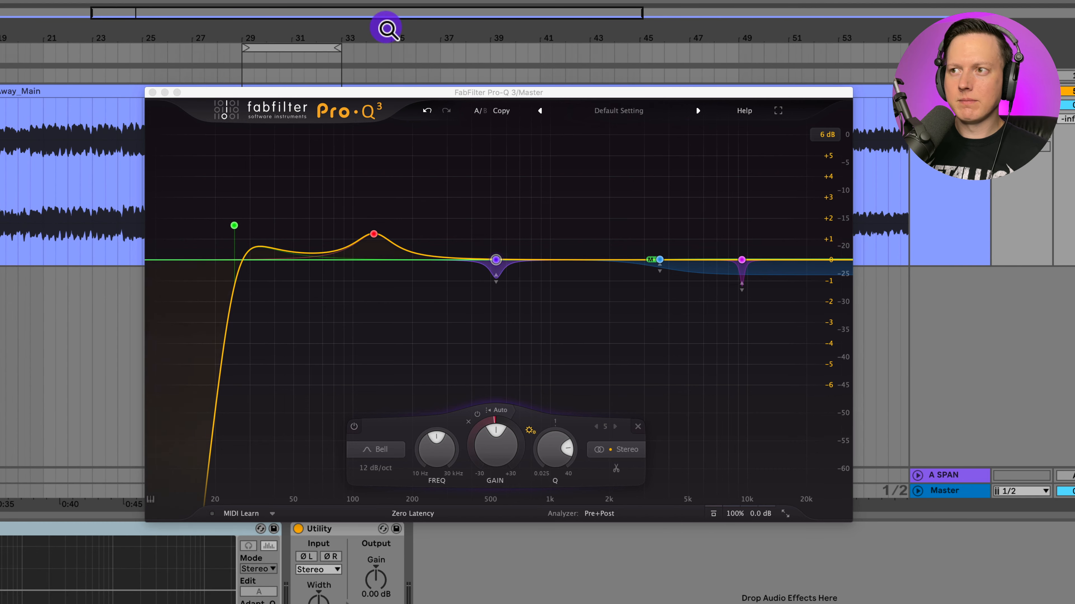
key(space)
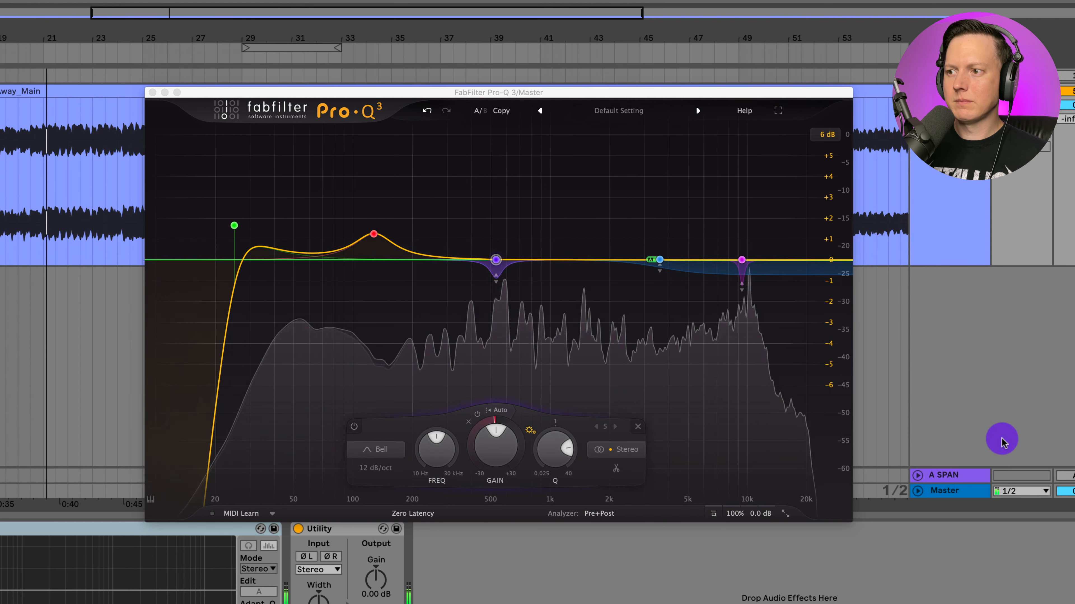
scroll(21, 345, left, 1)
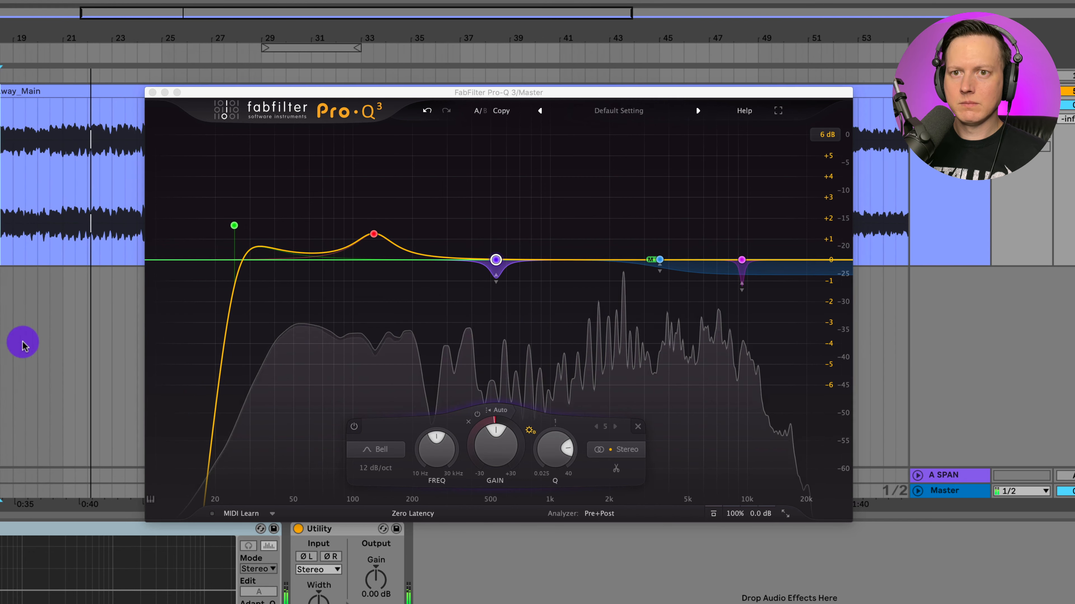
scroll(22, 344, right, 5)
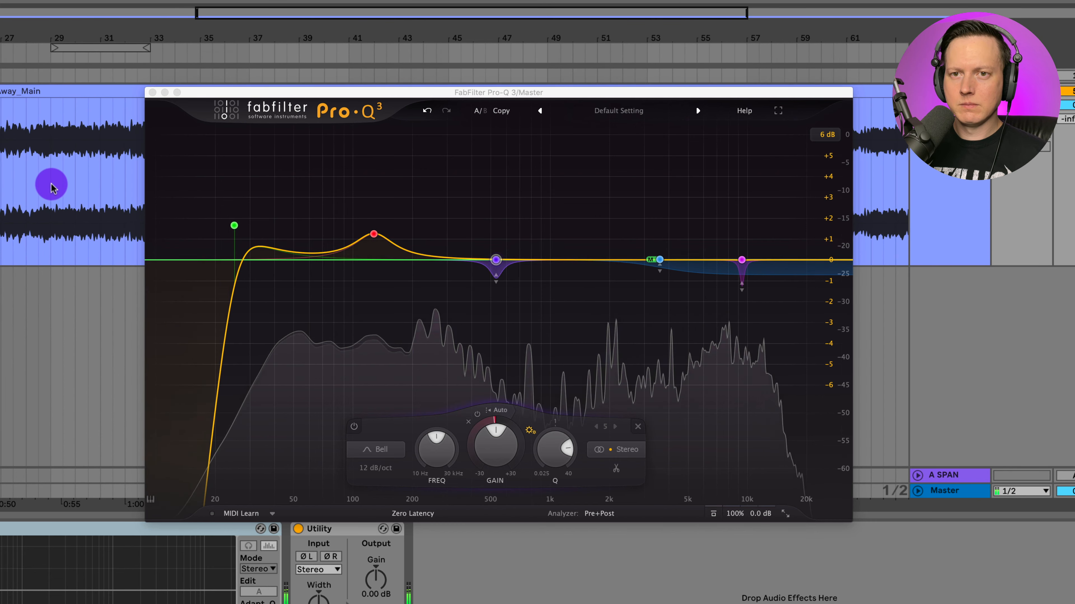
click(715, 514)
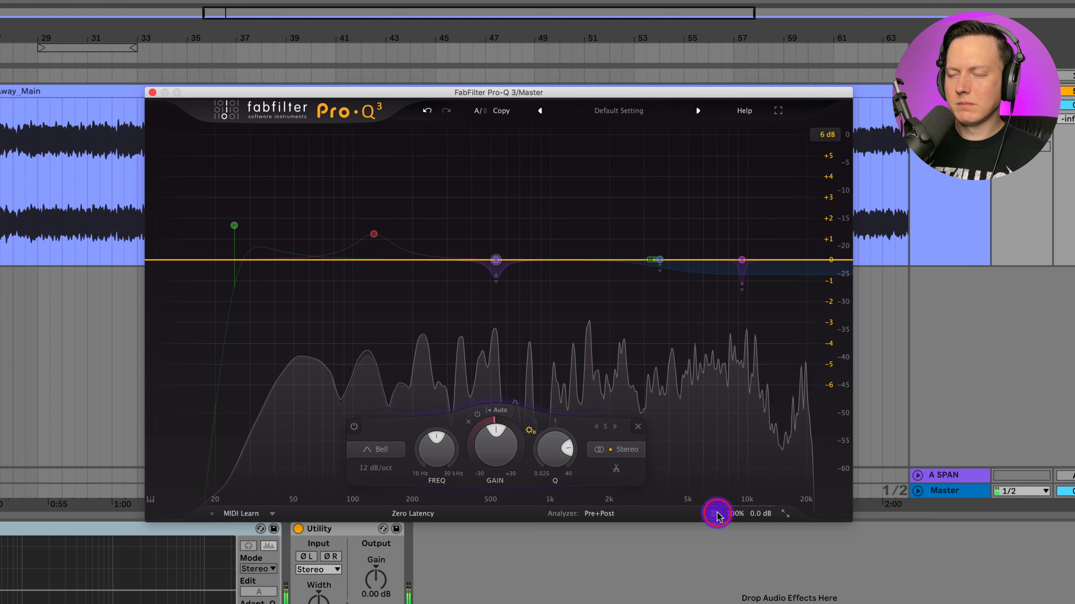
click(716, 514)
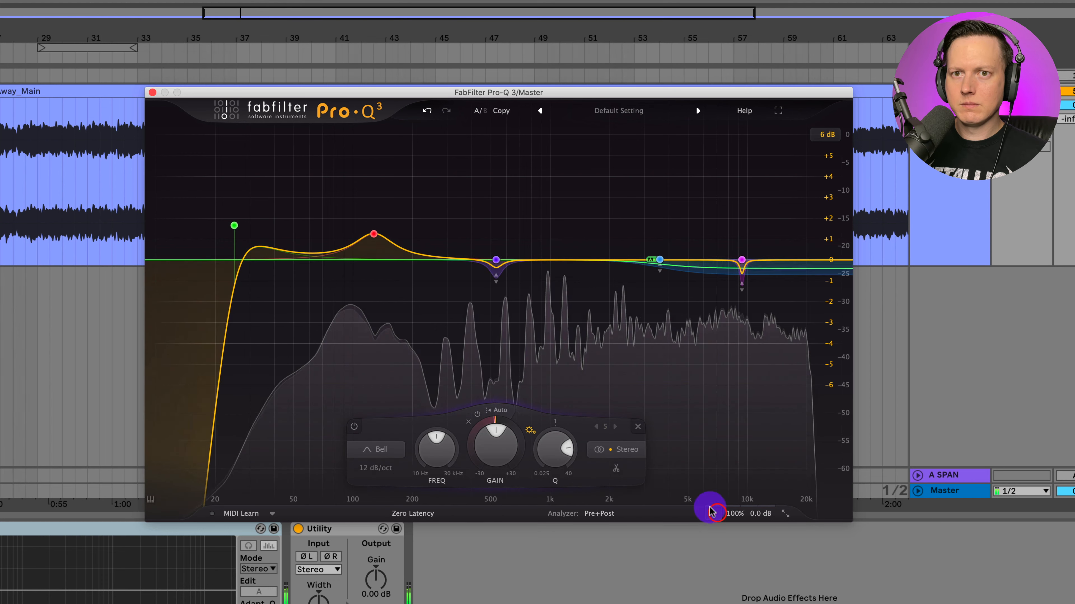
Loop the section from bar 29 to 33 and compare its sound with the EQ bypassed and active
click(41, 172)
click(79, 46)
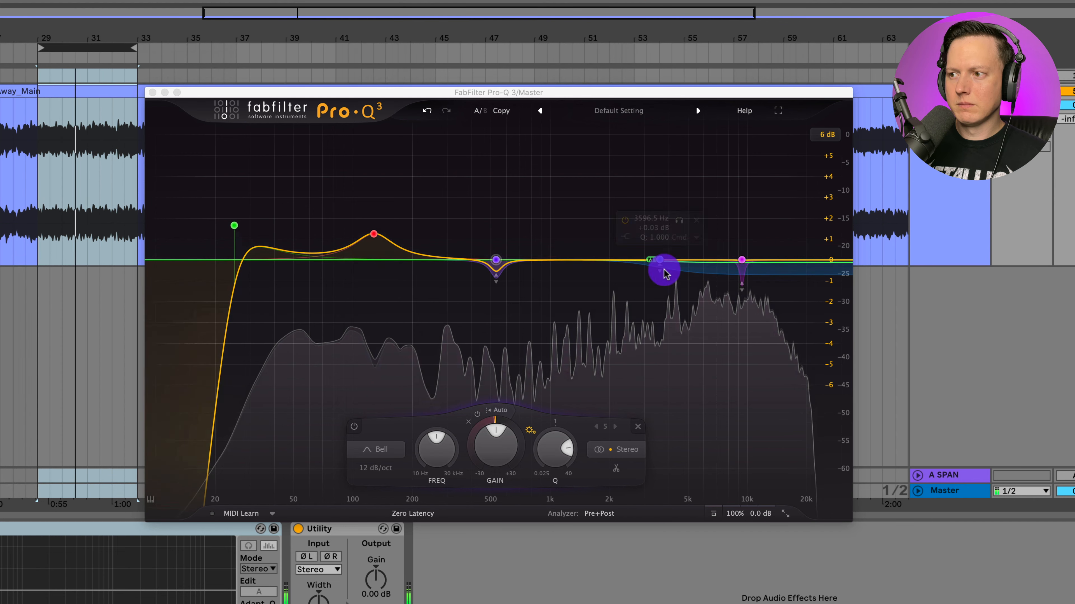
click(713, 516)
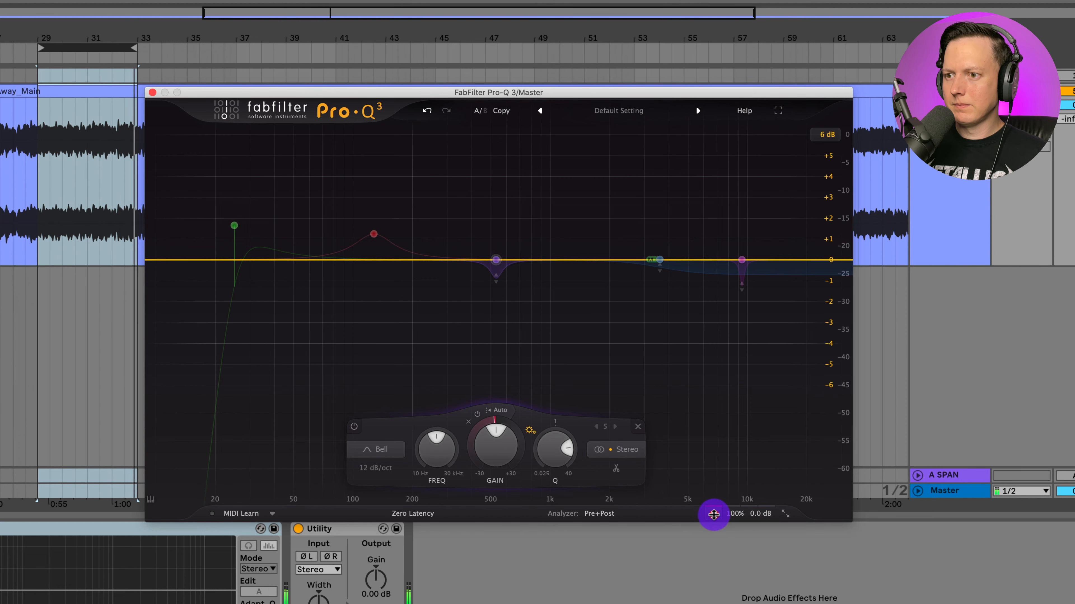
click(714, 515)
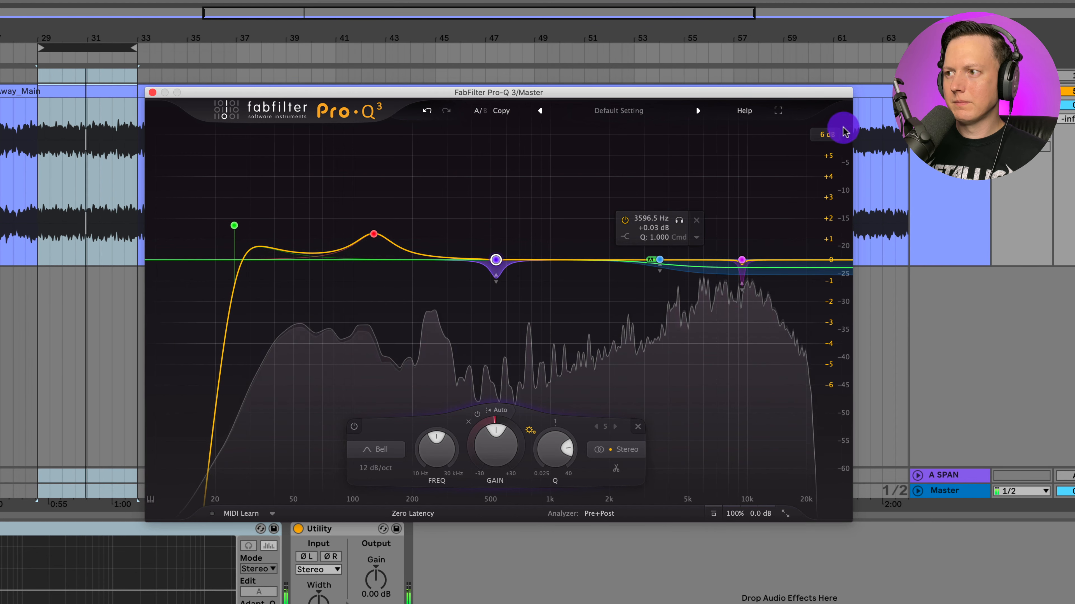
Set the EQ display range to 12 dB and stop playback, leaving no band selected
click(829, 135)
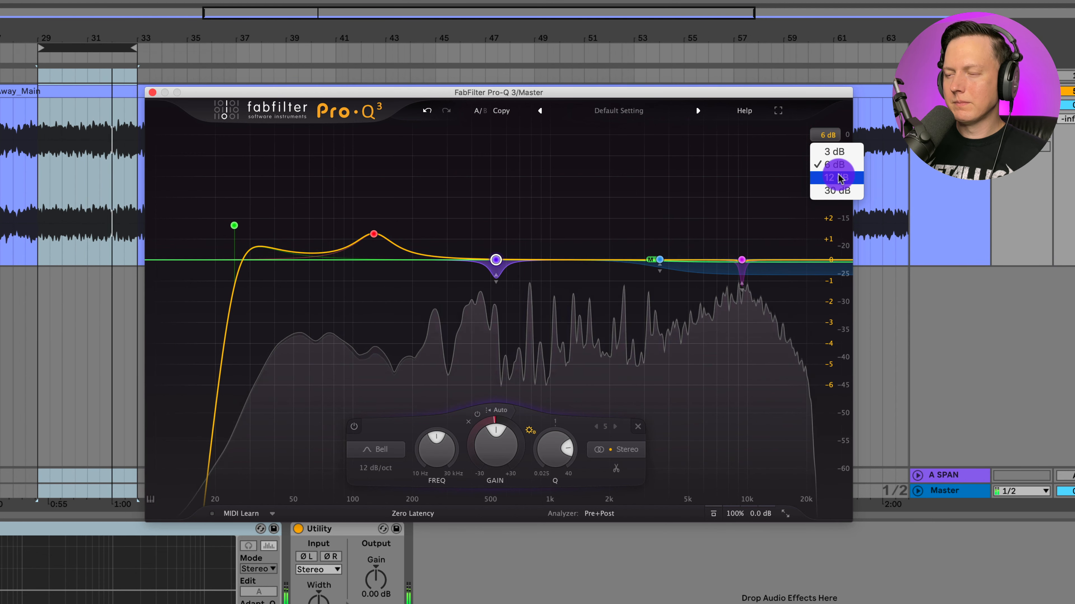
click(839, 177)
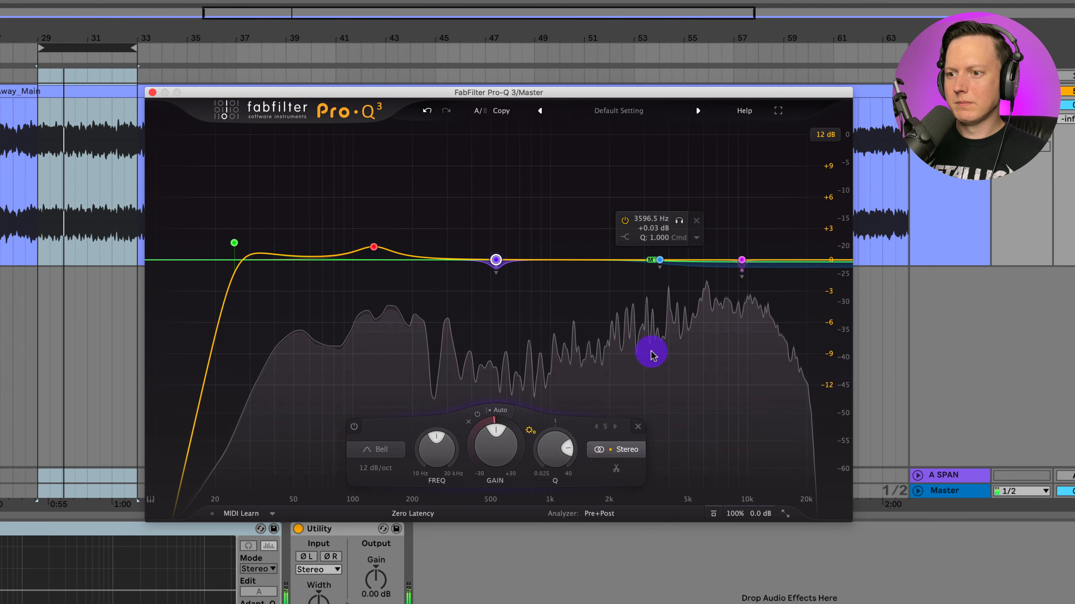
key(space)
click(570, 327)
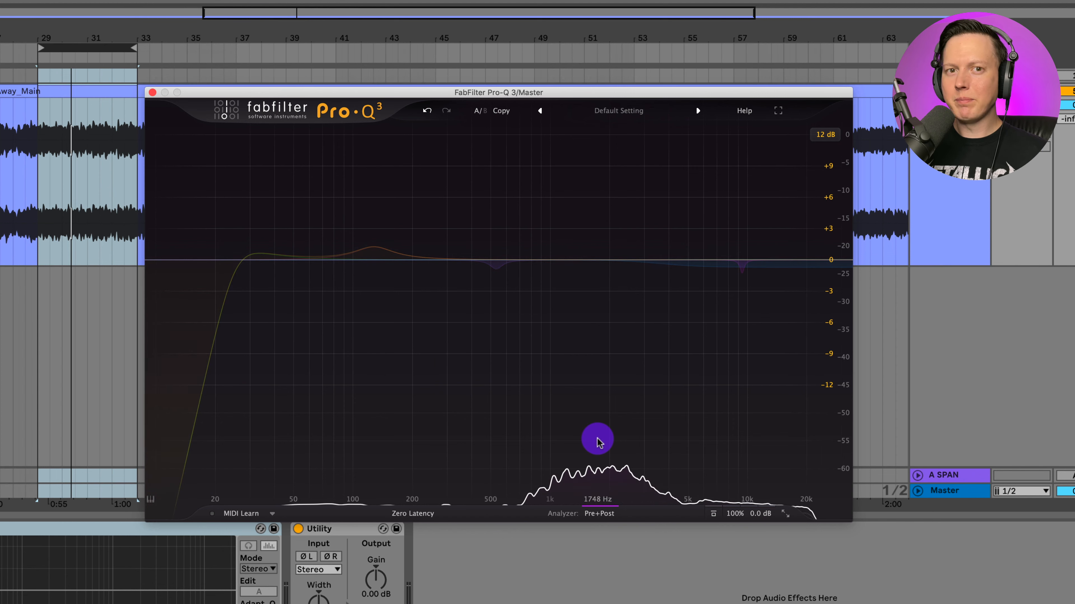